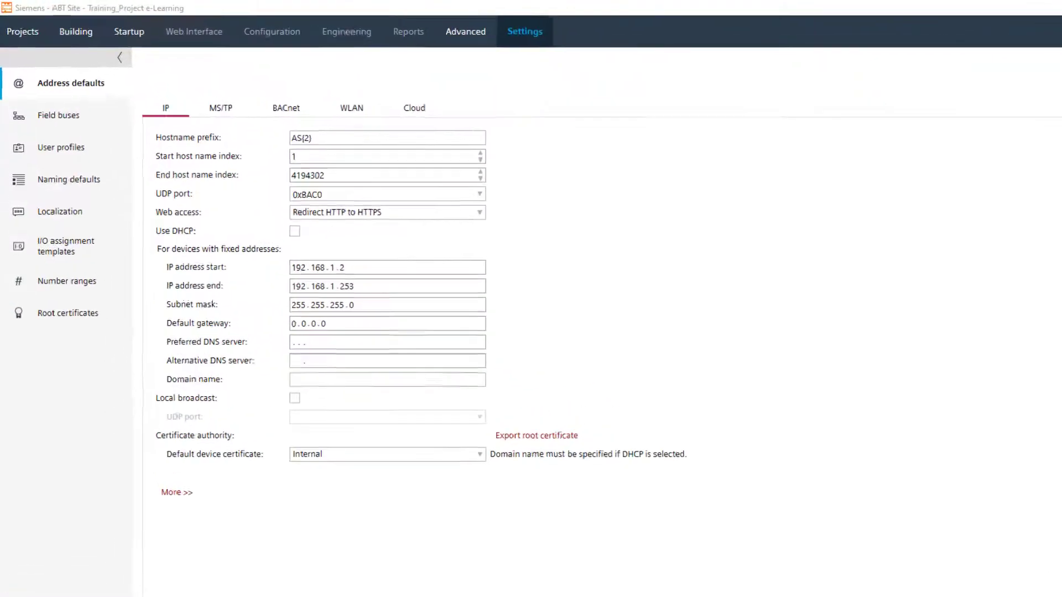
# Open User profiles from the Settings sidebar to show the predefined users.
pyautogui.click(50, 121)
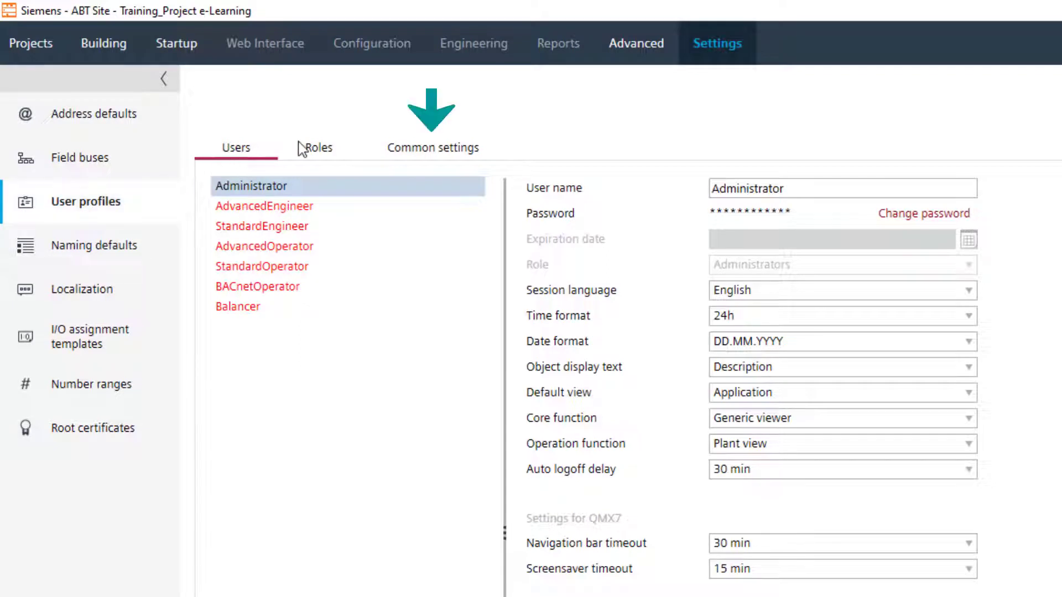
# Review the common login and password policy settings, then bring up the roles list.
pyautogui.click(433, 147)
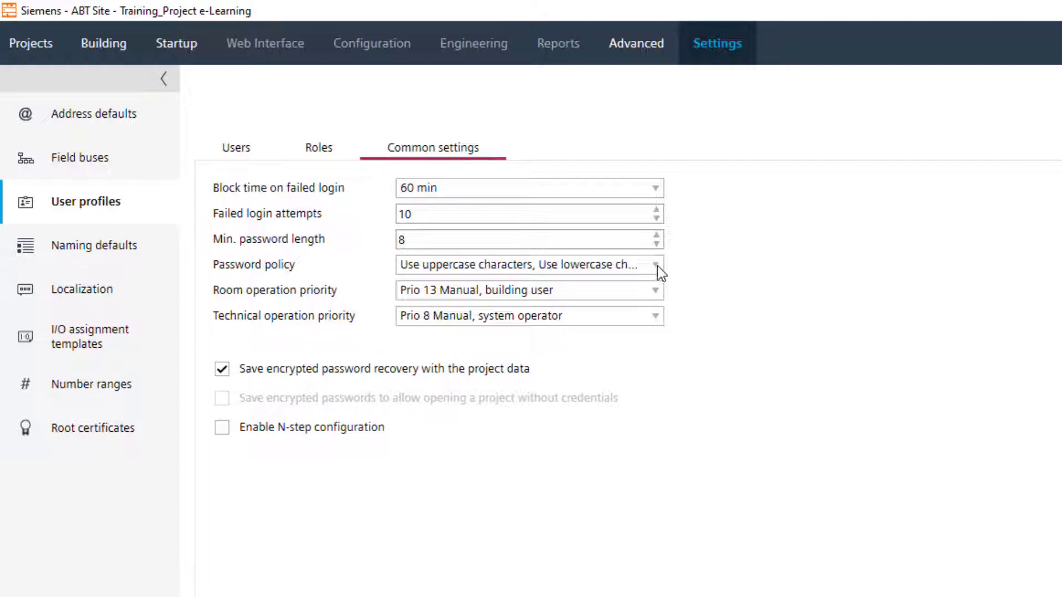
pyautogui.click(319, 147)
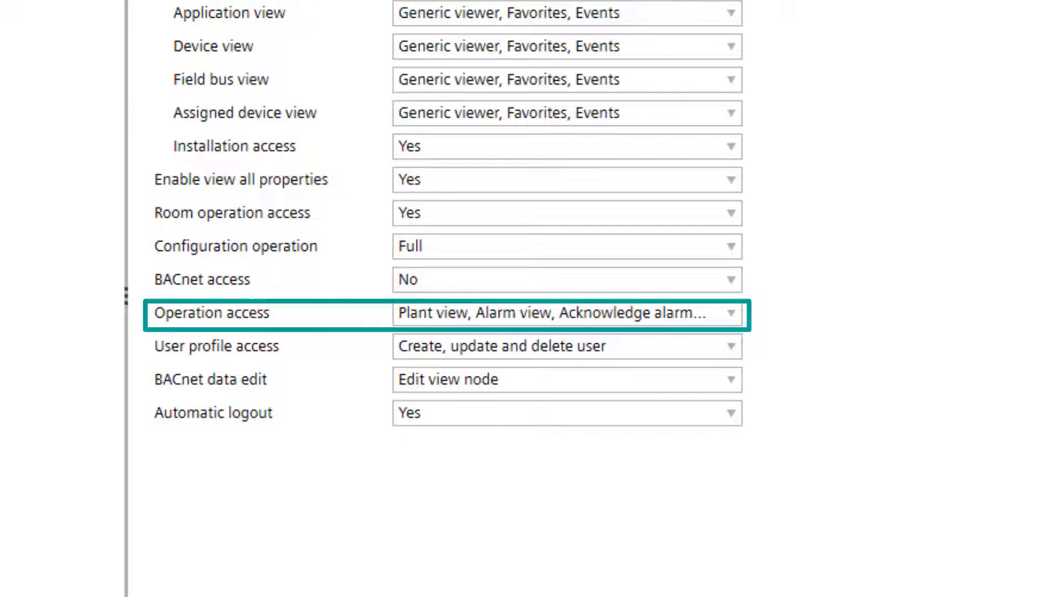
pyautogui.click(145, 198)
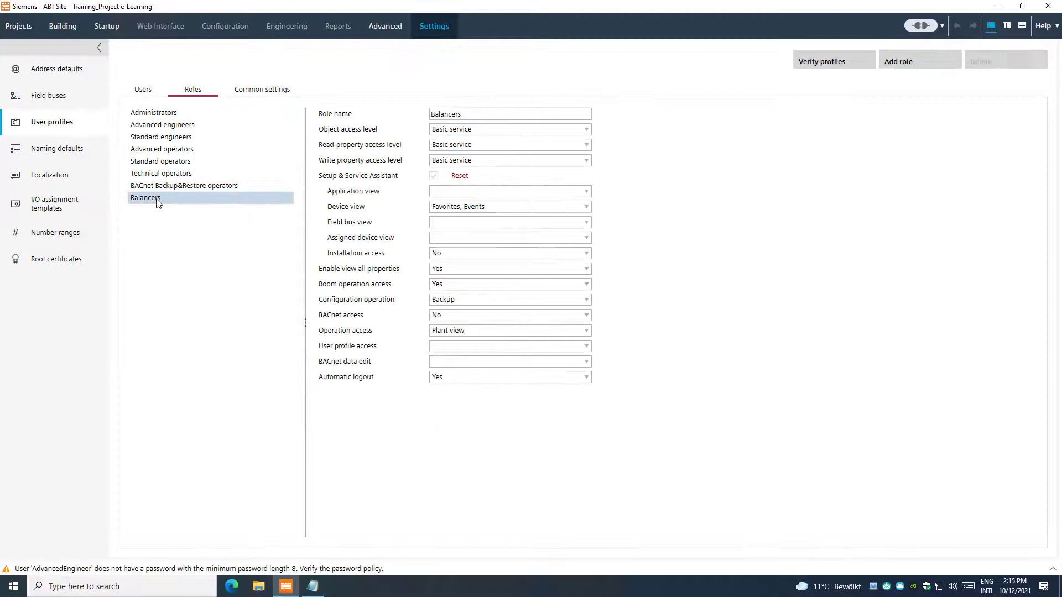
pyautogui.click(155, 187)
pyautogui.click(153, 175)
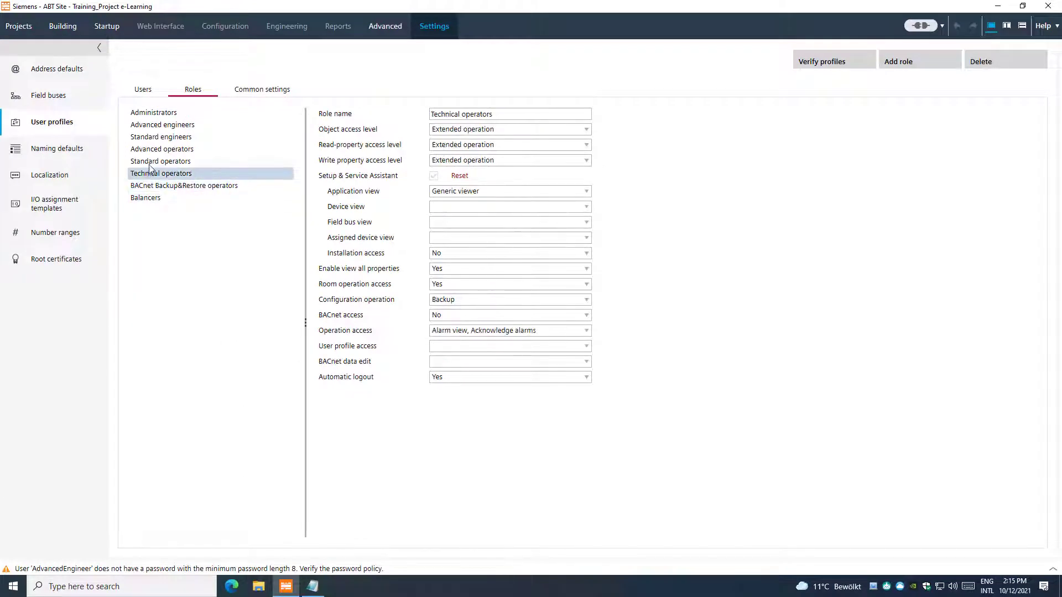
pyautogui.click(151, 162)
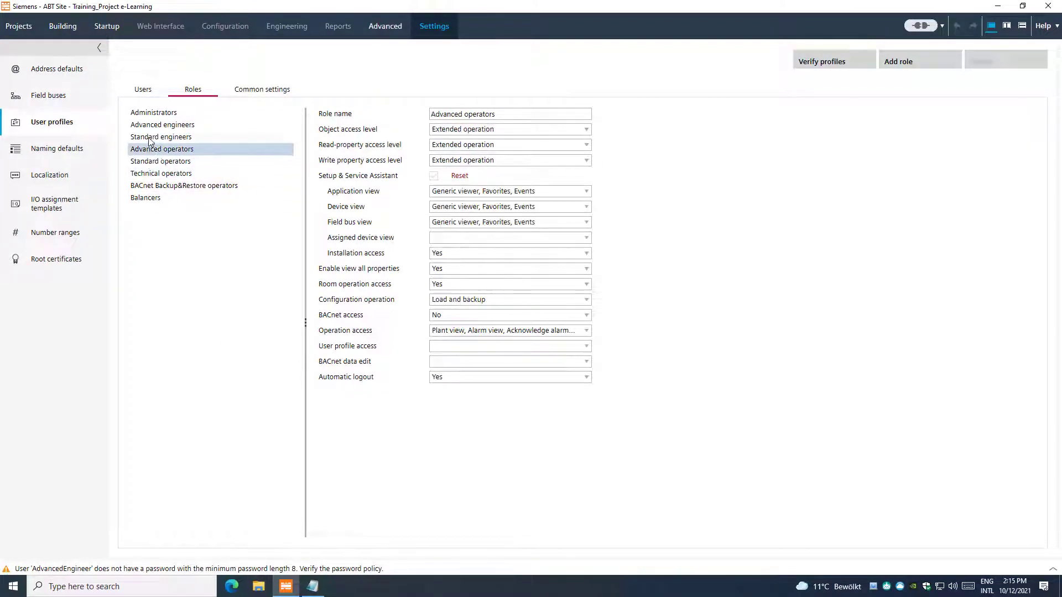
pyautogui.click(152, 137)
pyautogui.click(153, 125)
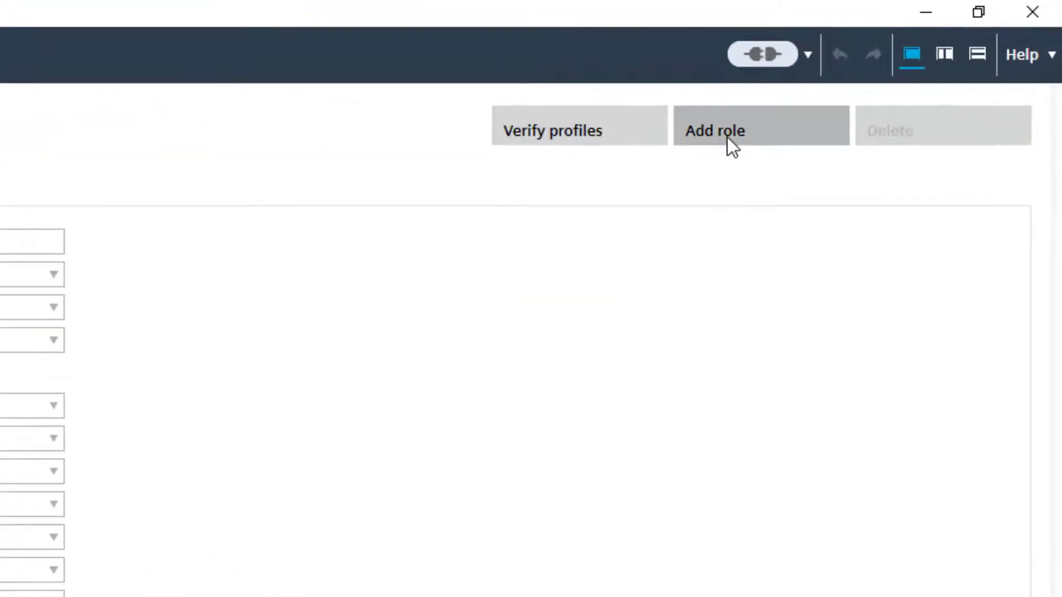
# Add a new role, rename Role9 to 'New Role', and give it Extended service object access.
pyautogui.click(727, 137)
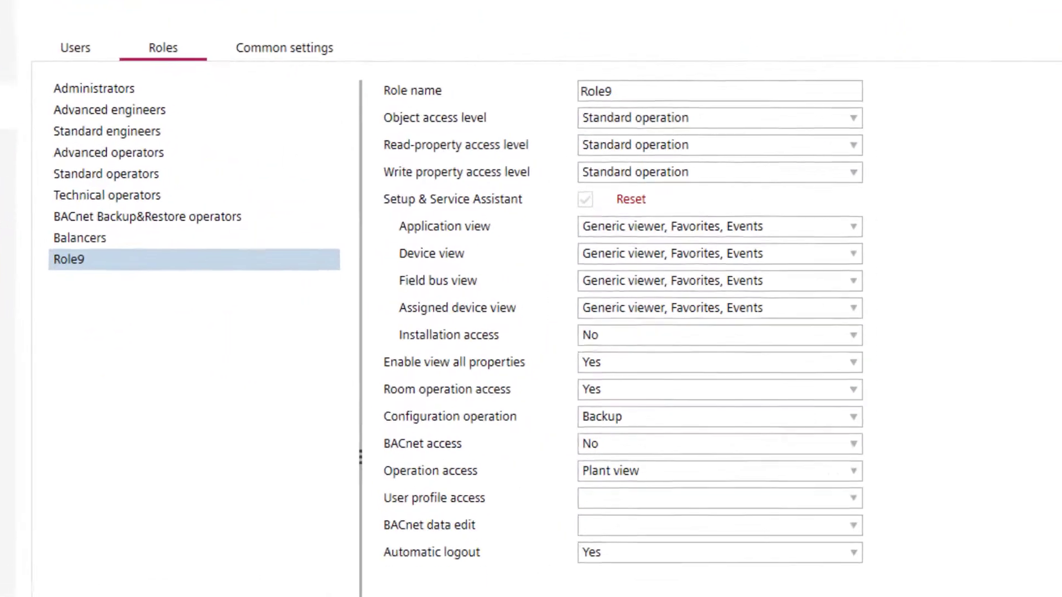
pyautogui.doubleClick(616, 89)
pyautogui.write('New Role')
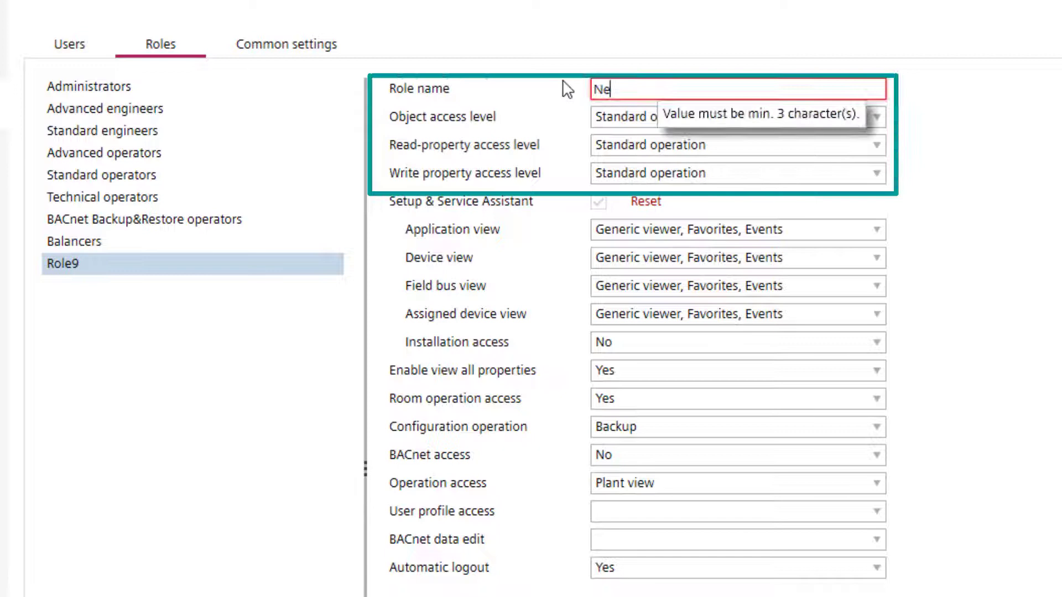
pyautogui.click(876, 116)
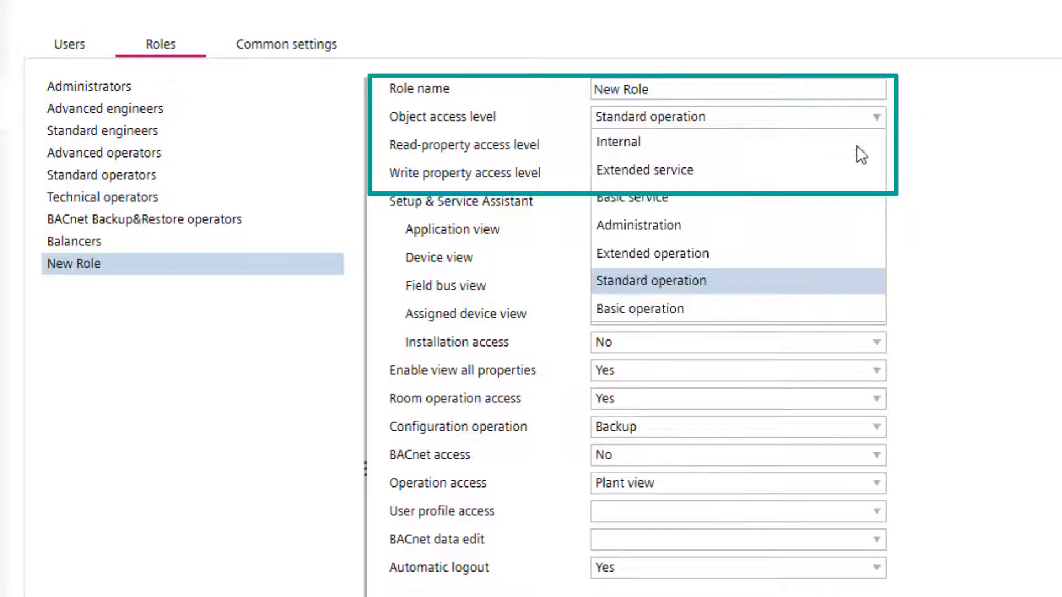
pyautogui.click(647, 169)
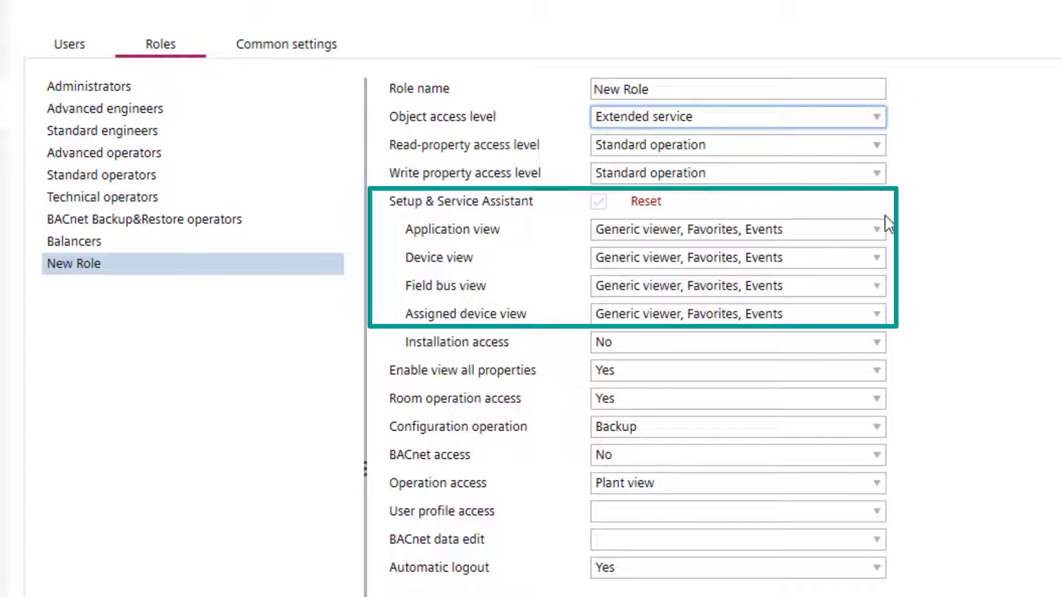
# Grant New Role installation access, keep view-all-properties and room operation at Yes, and set configuration operation to Full.
pyautogui.click(875, 342)
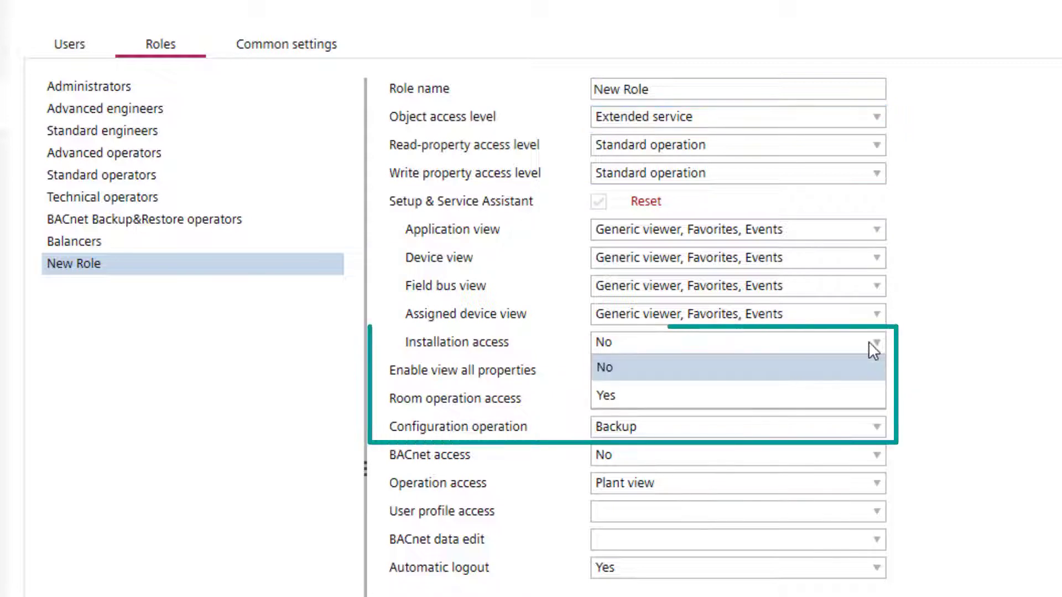
pyautogui.click(865, 387)
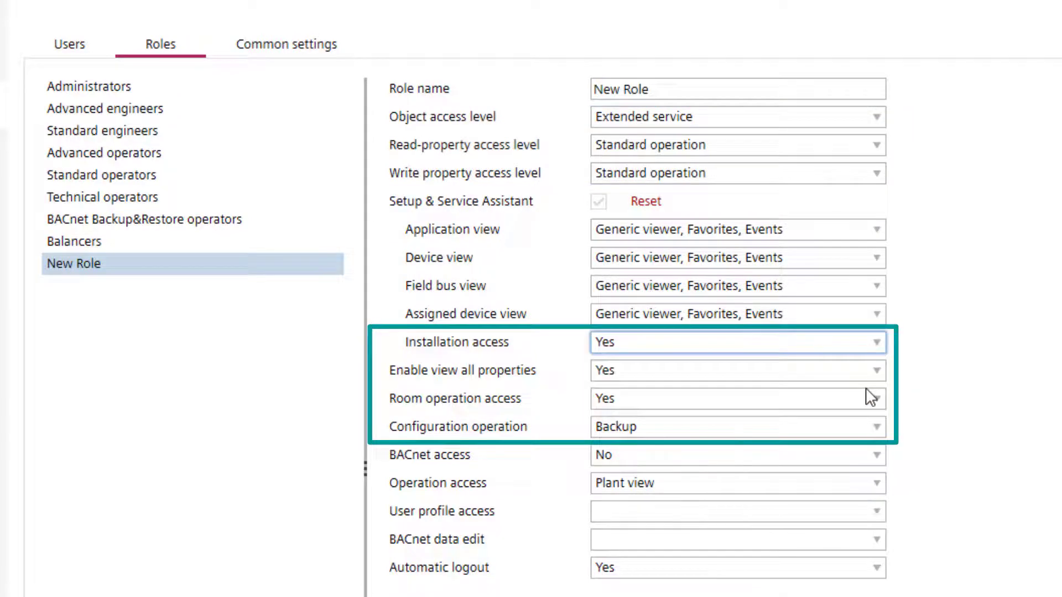
pyautogui.click(871, 373)
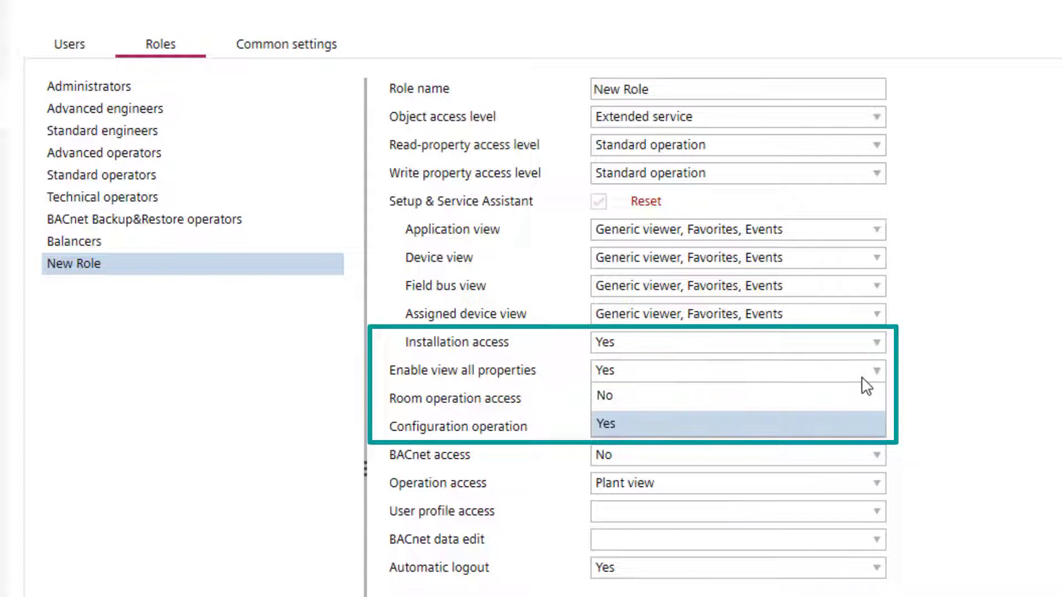
pyautogui.click(865, 384)
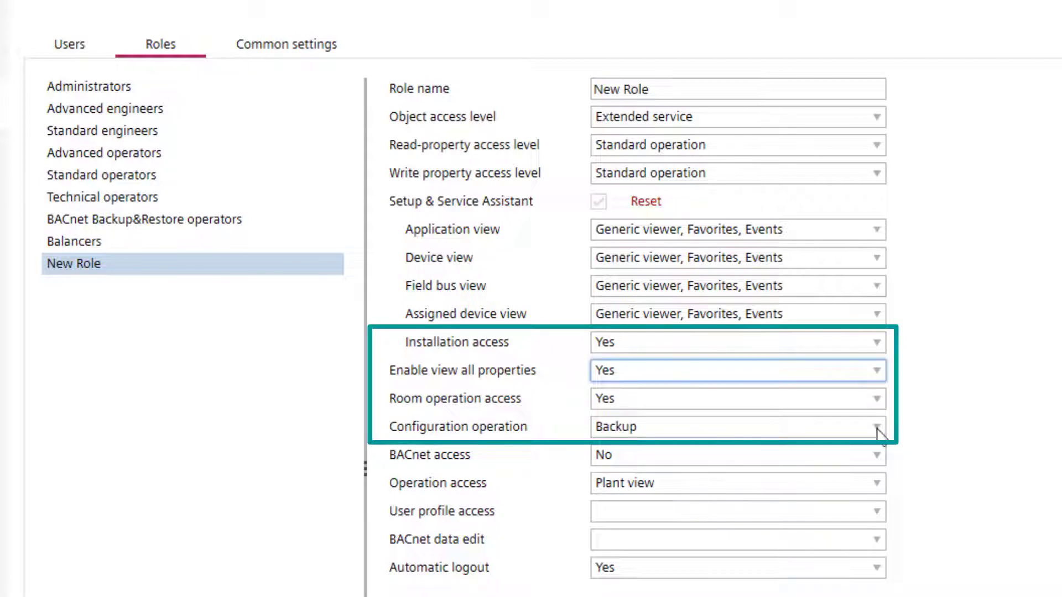
pyautogui.click(877, 400)
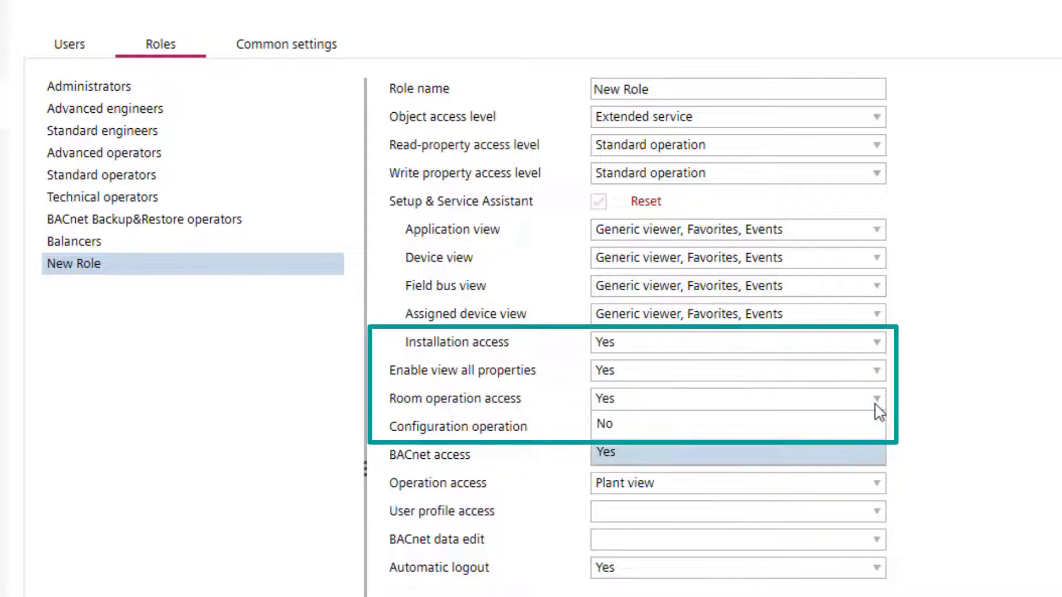
pyautogui.click(863, 439)
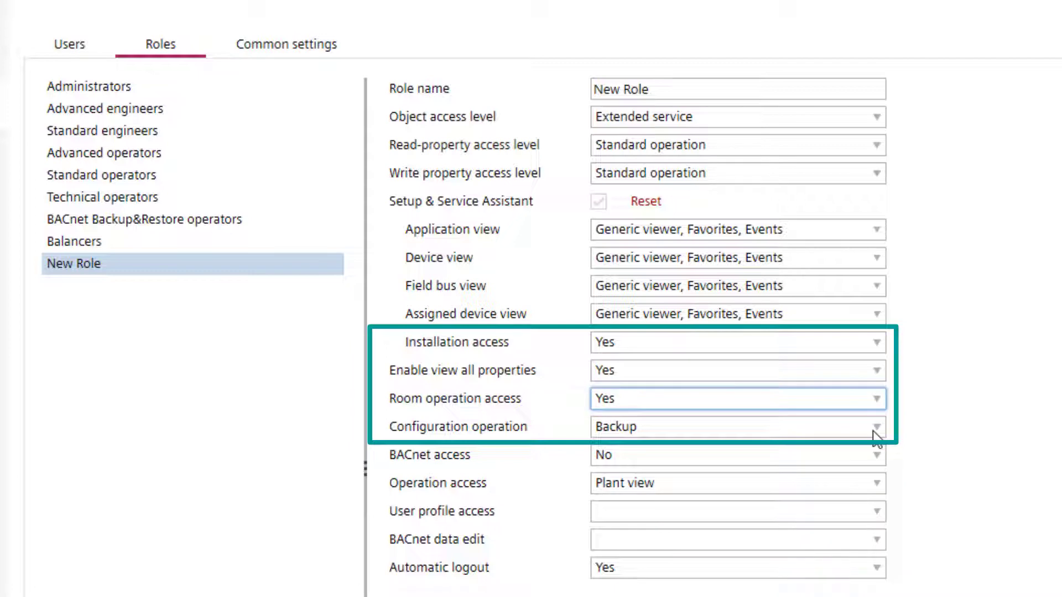
pyautogui.click(877, 431)
pyautogui.click(842, 482)
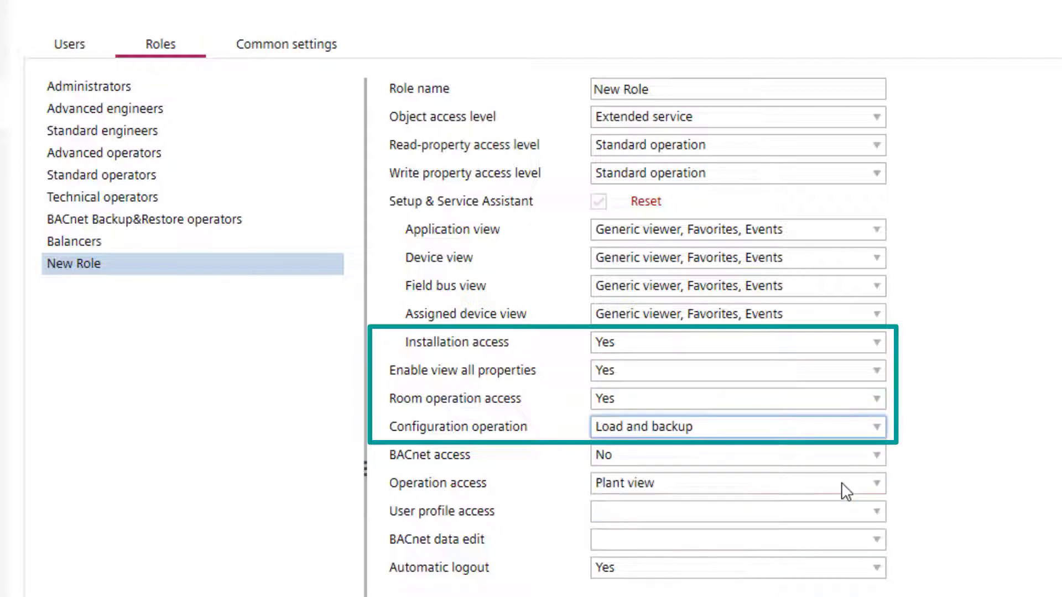
pyautogui.click(876, 430)
pyautogui.click(844, 455)
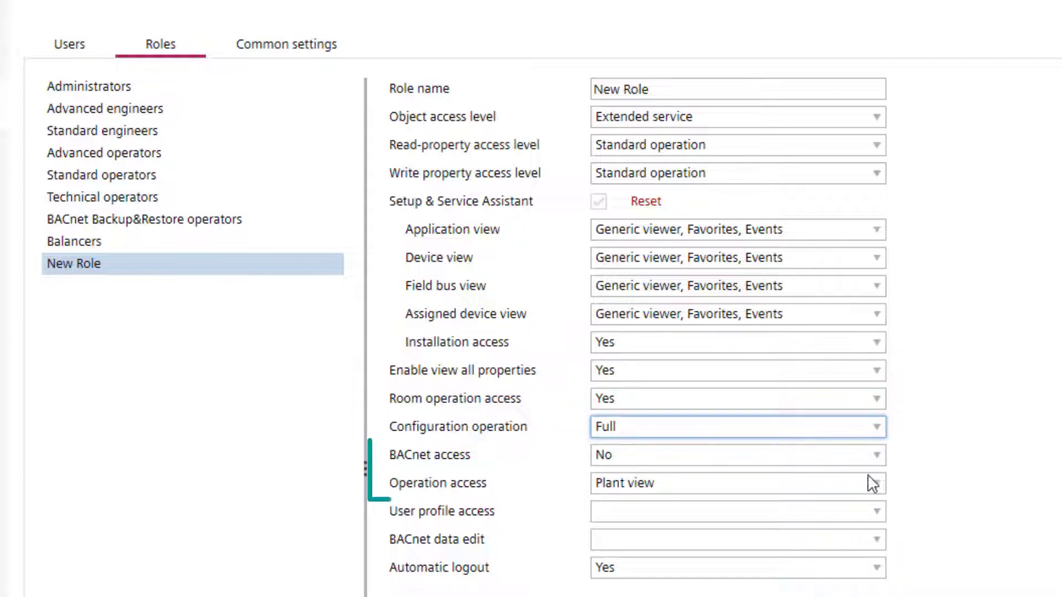
# Add List view to New Role's operation access.
pyautogui.click(876, 457)
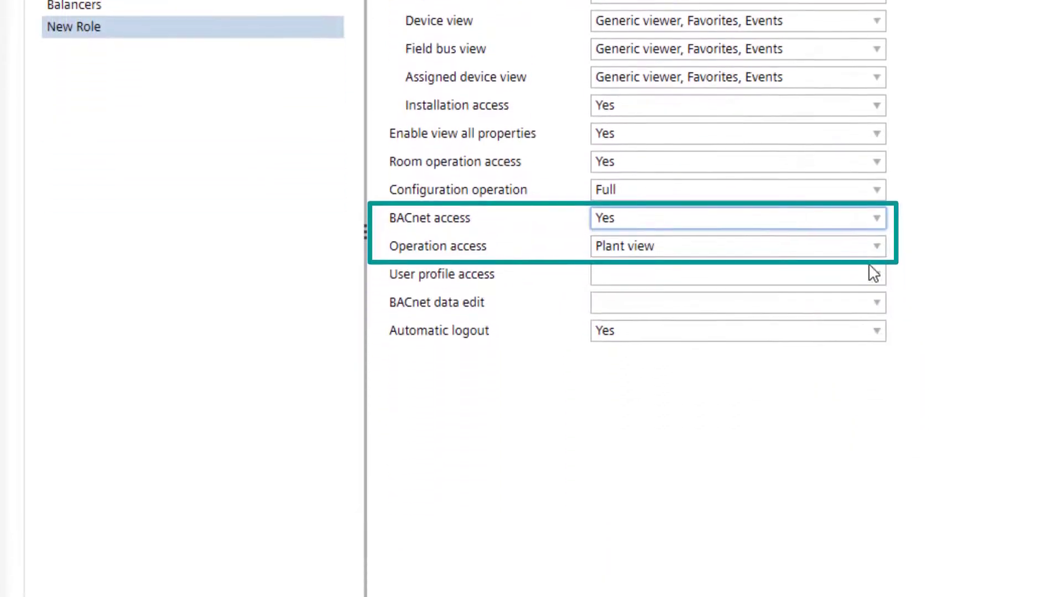
pyautogui.click(863, 253)
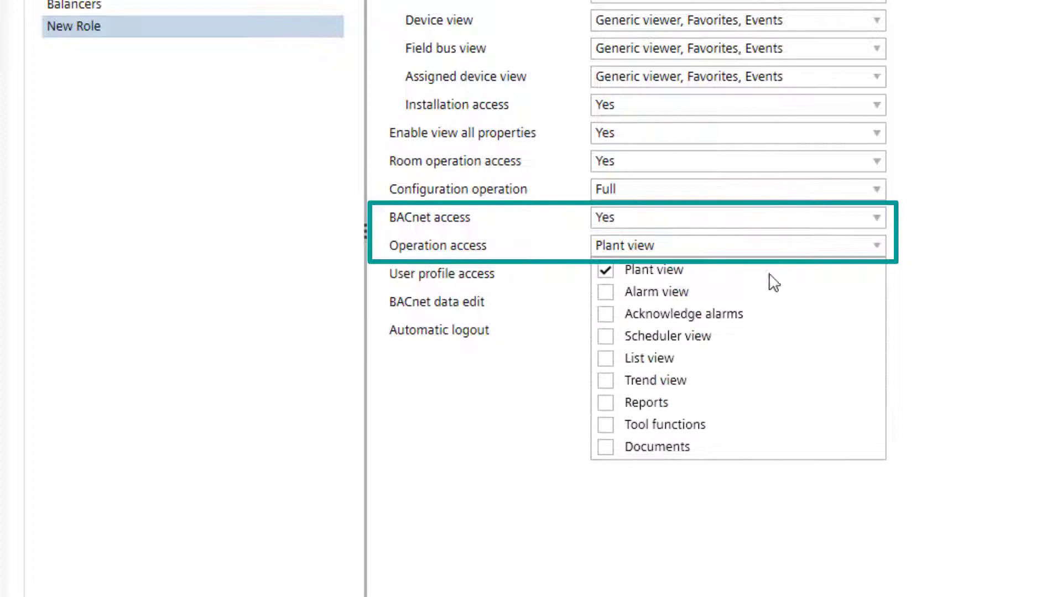
pyautogui.click(605, 358)
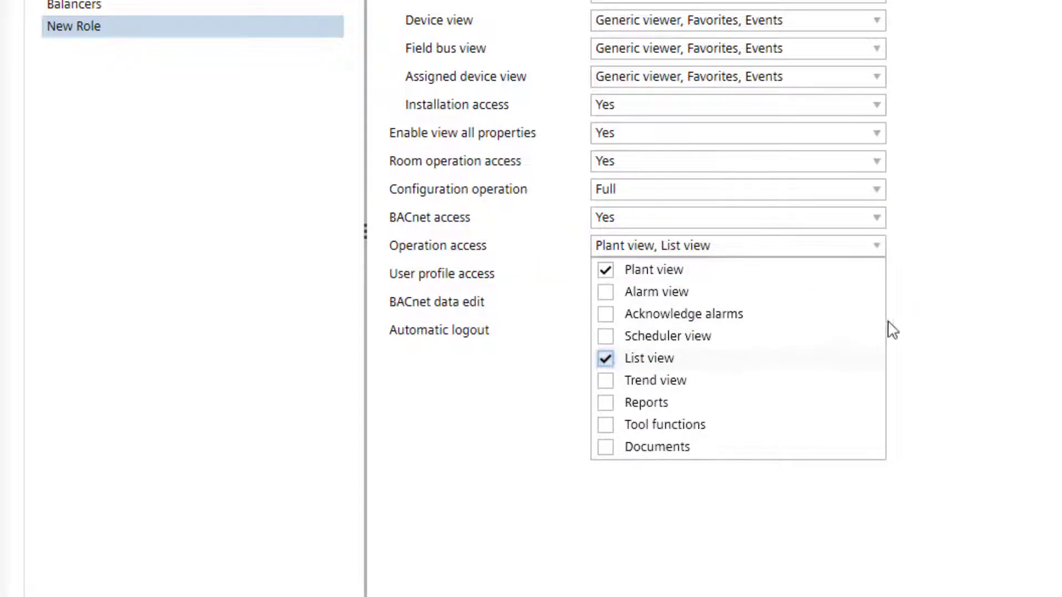
pyautogui.click(919, 329)
# Allow creating, updating and deleting users, and add Edit view node to BACnet data edit.
pyautogui.click(868, 278)
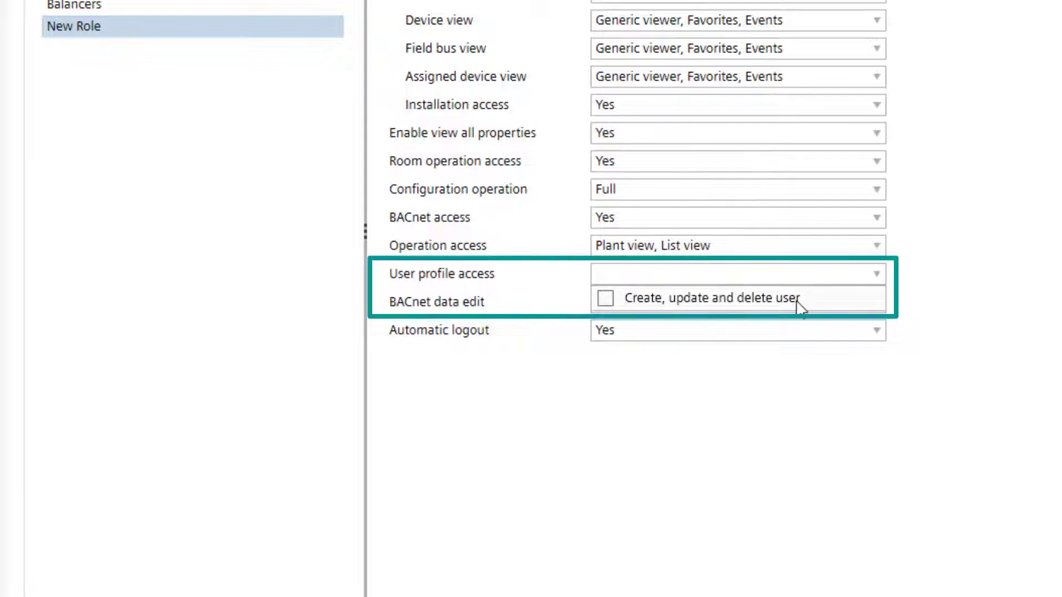
pyautogui.click(797, 301)
pyautogui.click(869, 282)
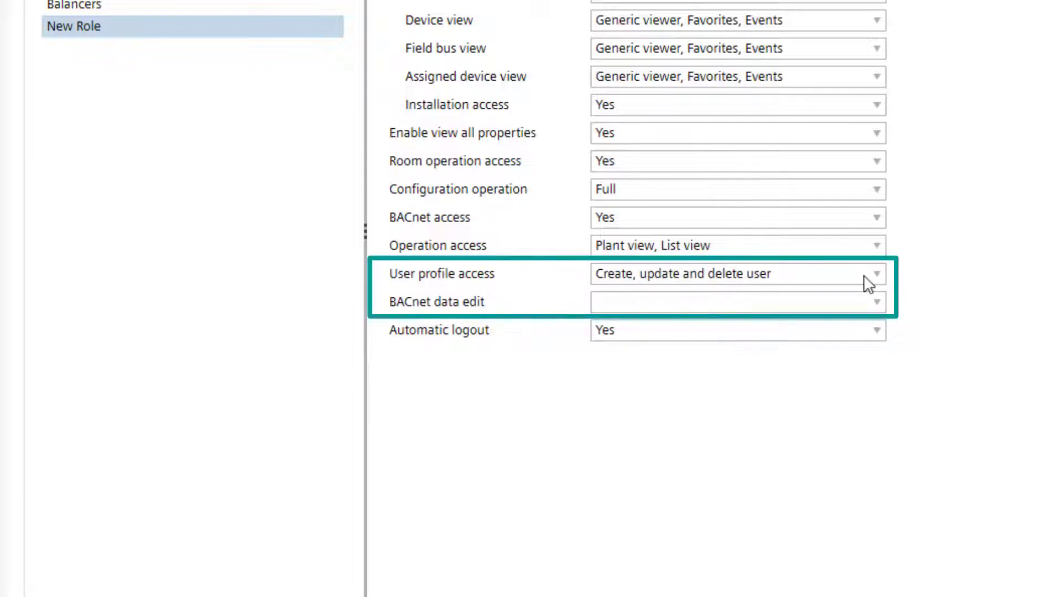
pyautogui.click(877, 302)
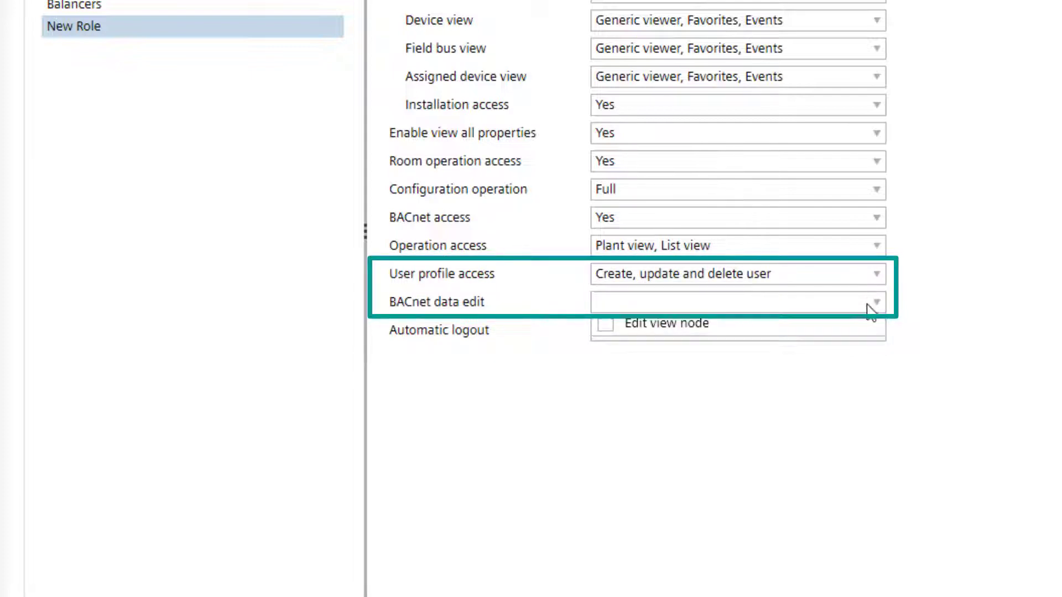
pyautogui.click(605, 326)
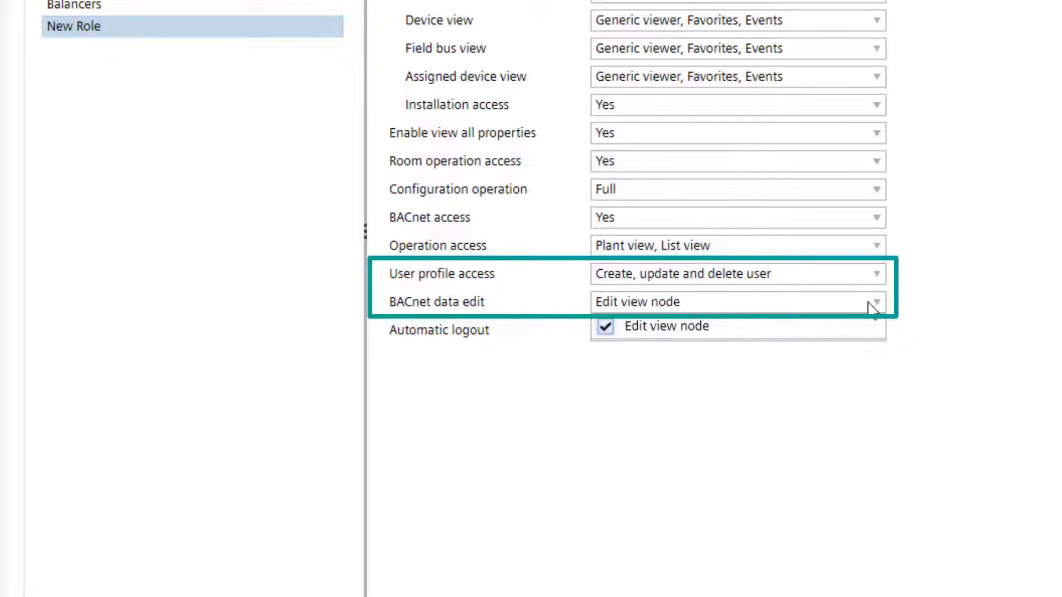
pyautogui.click(876, 307)
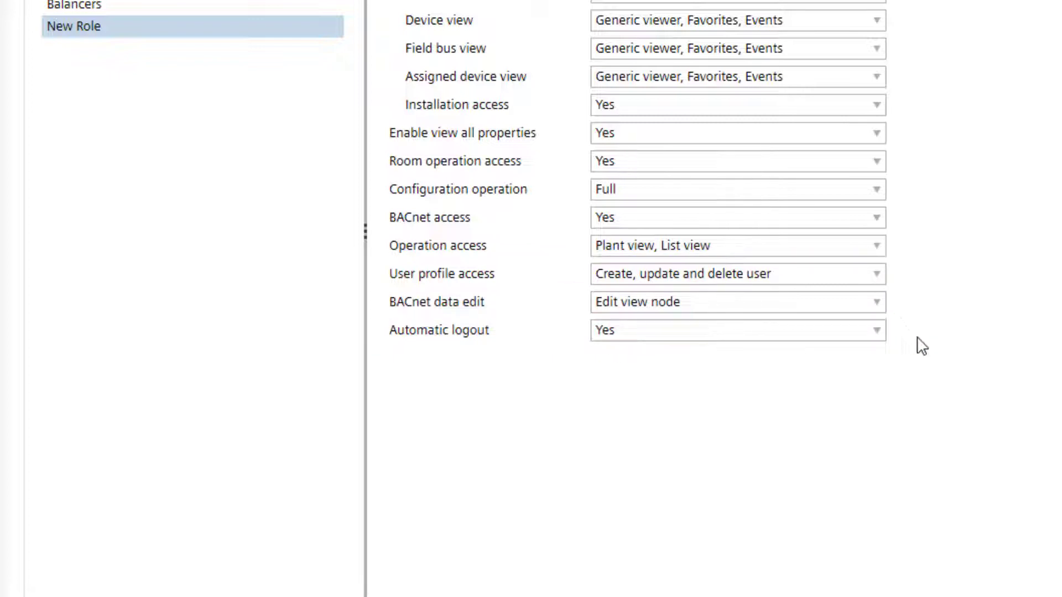
pyautogui.click(878, 333)
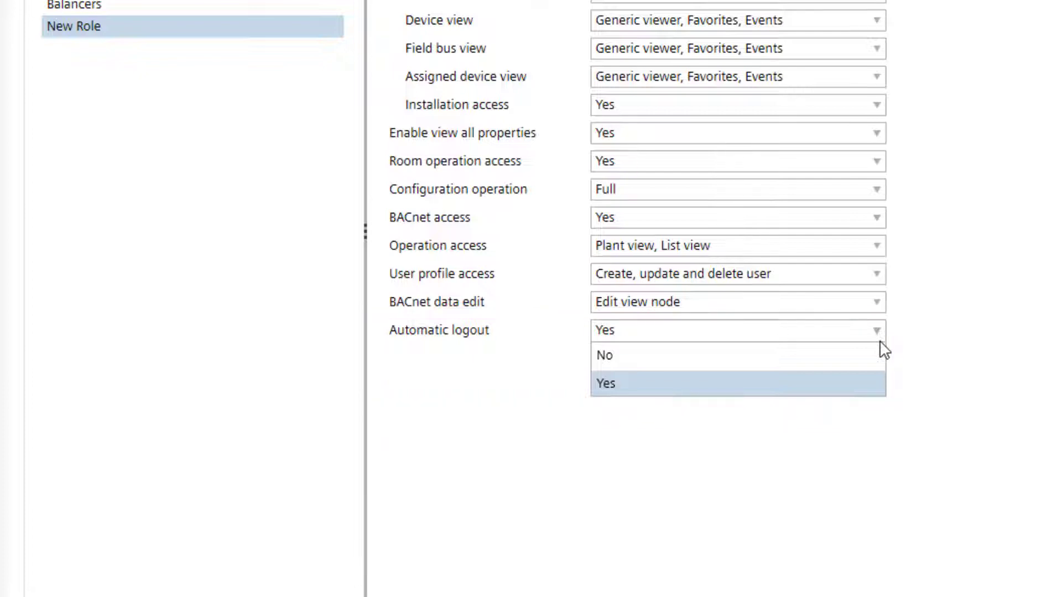
# Keep automatic logout at Yes, check the Balancers role, then show the Balancer user's profile.
pyautogui.click(883, 349)
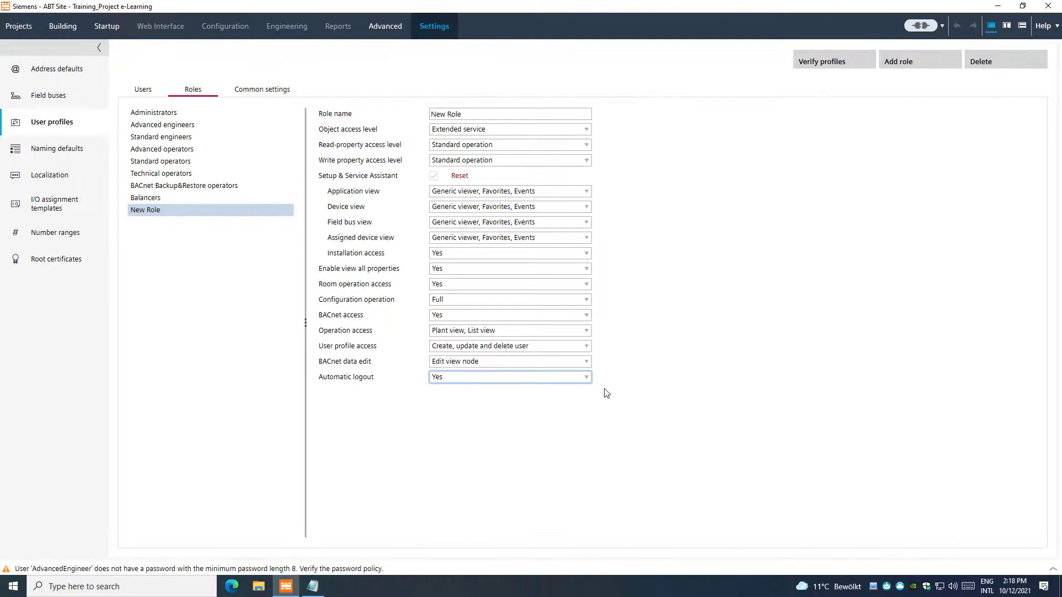
pyautogui.click(605, 392)
pyautogui.click(146, 200)
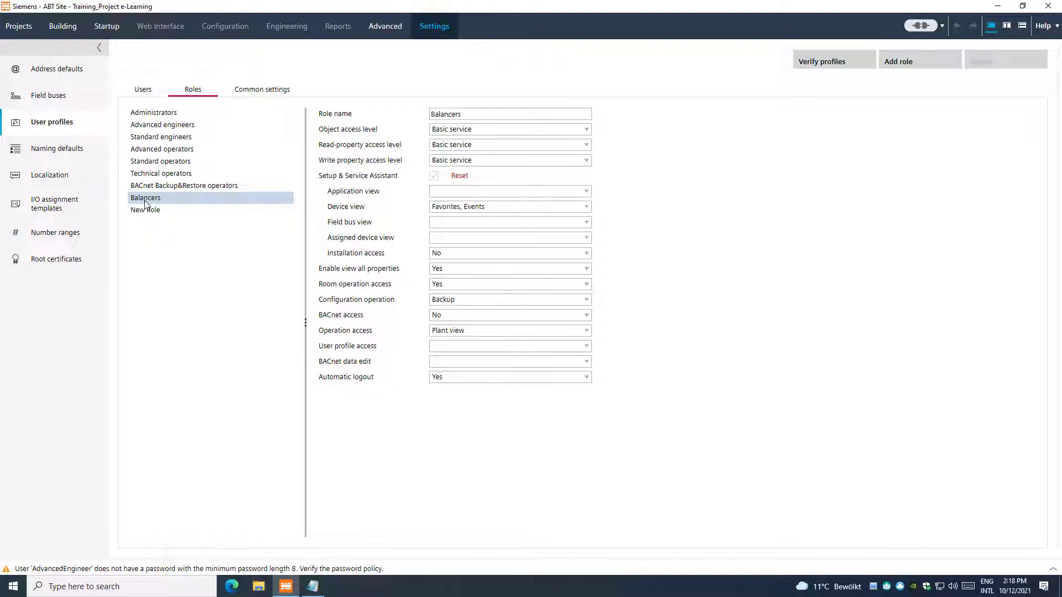
pyautogui.click(142, 89)
pyautogui.click(154, 188)
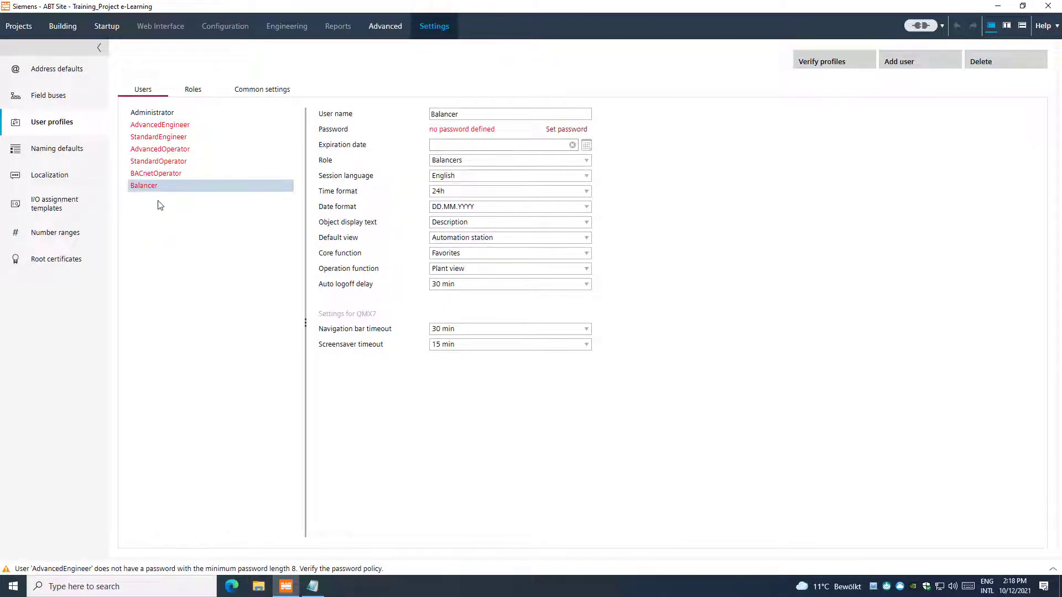
# Switch from Roles back to Users and select the Administrator user.
pyautogui.click(193, 89)
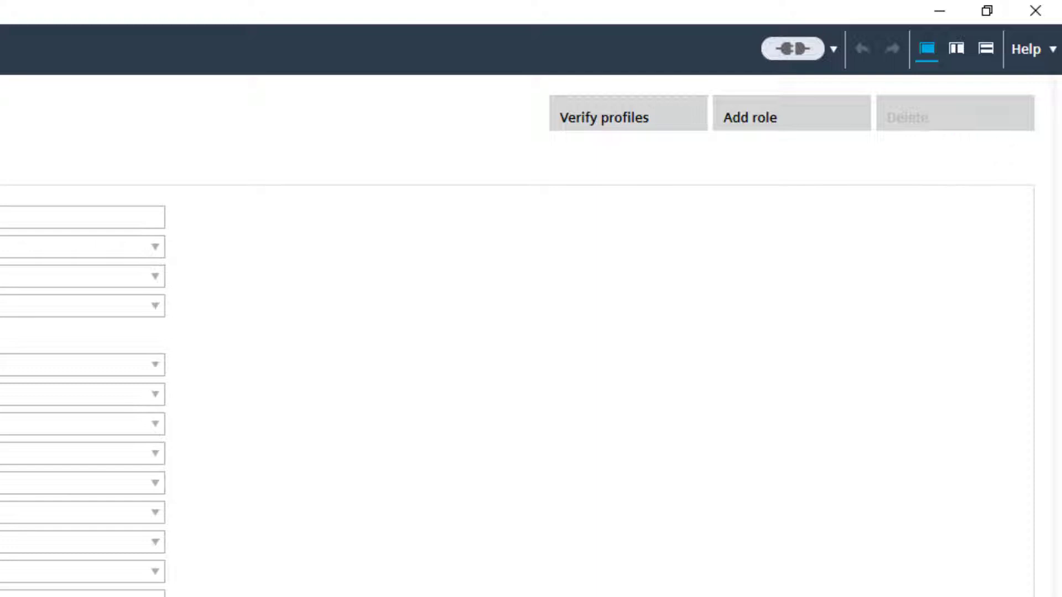
pyautogui.click(144, 89)
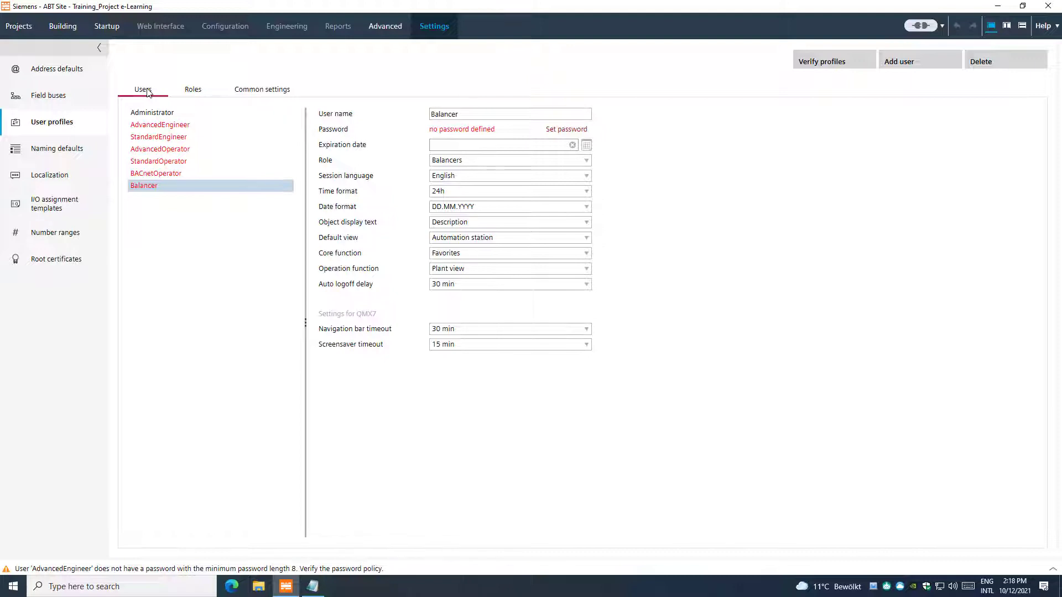
pyautogui.click(159, 113)
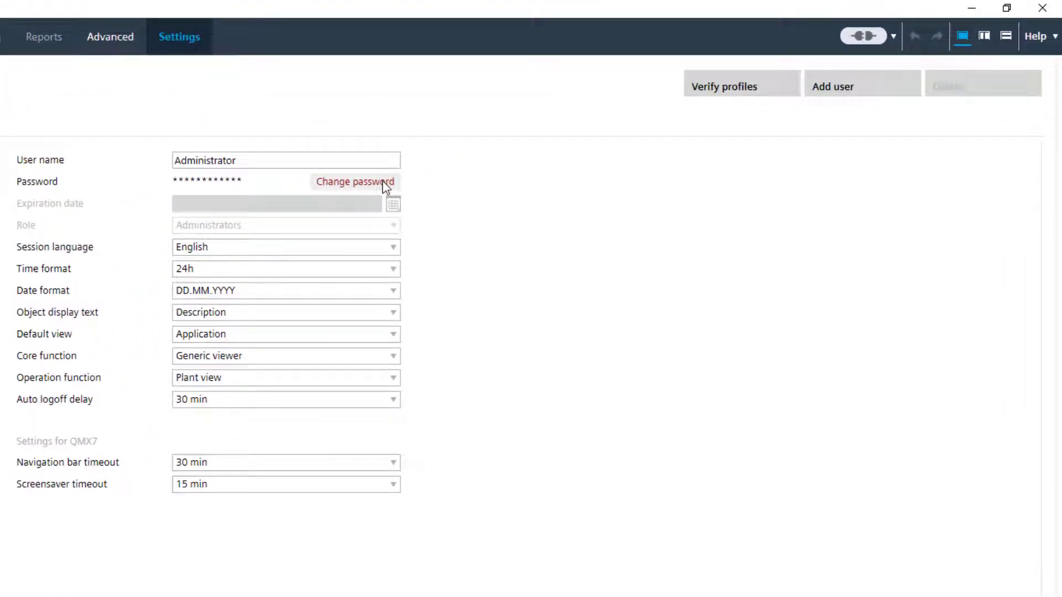
# Start and cancel an Administrator password change, then select the AdvancedEngineer user.
pyautogui.click(383, 180)
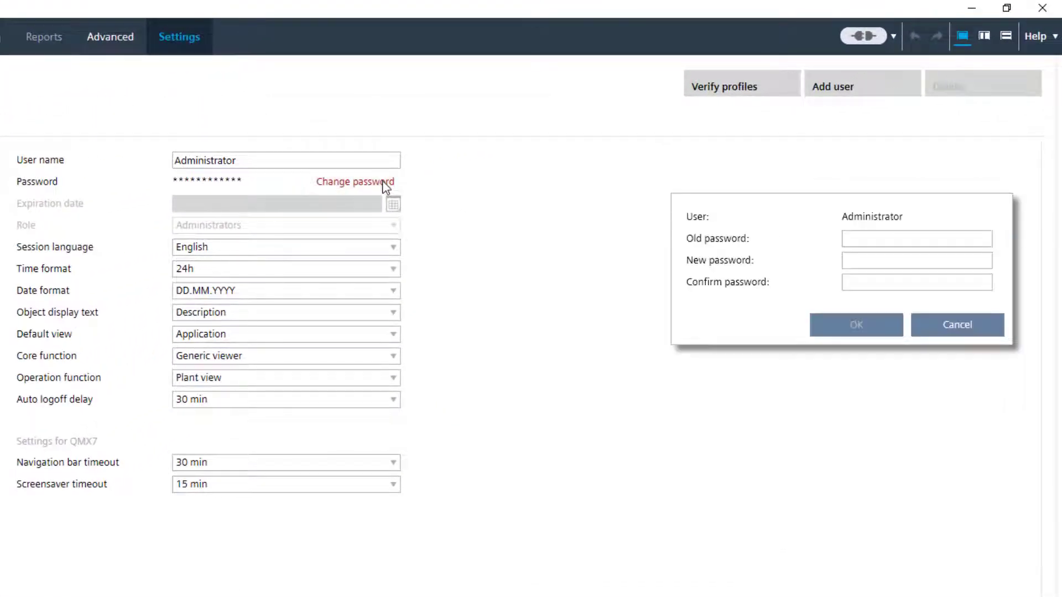
pyautogui.click(859, 240)
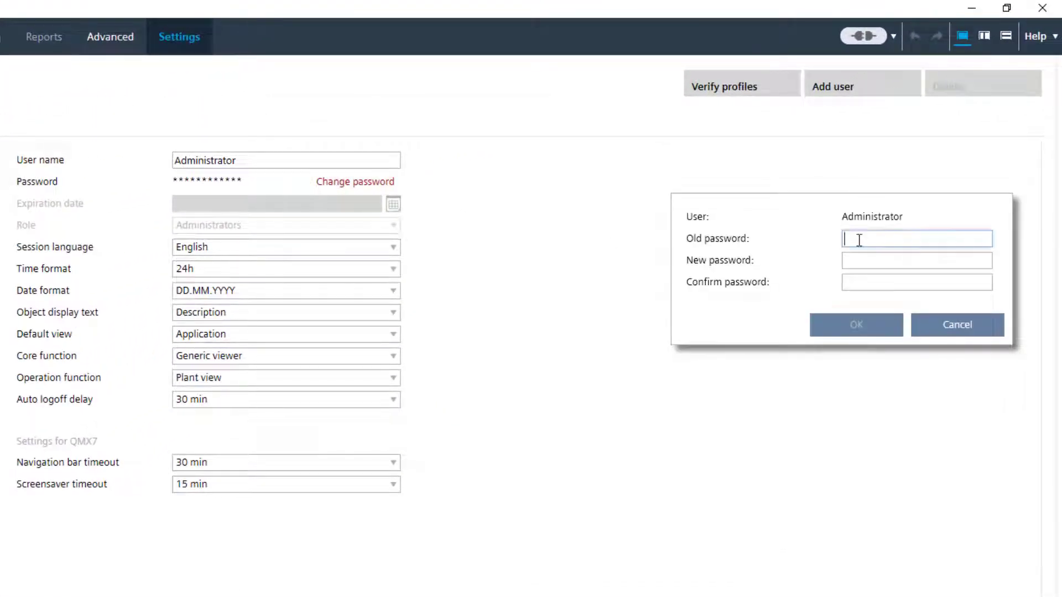
pyautogui.click(949, 326)
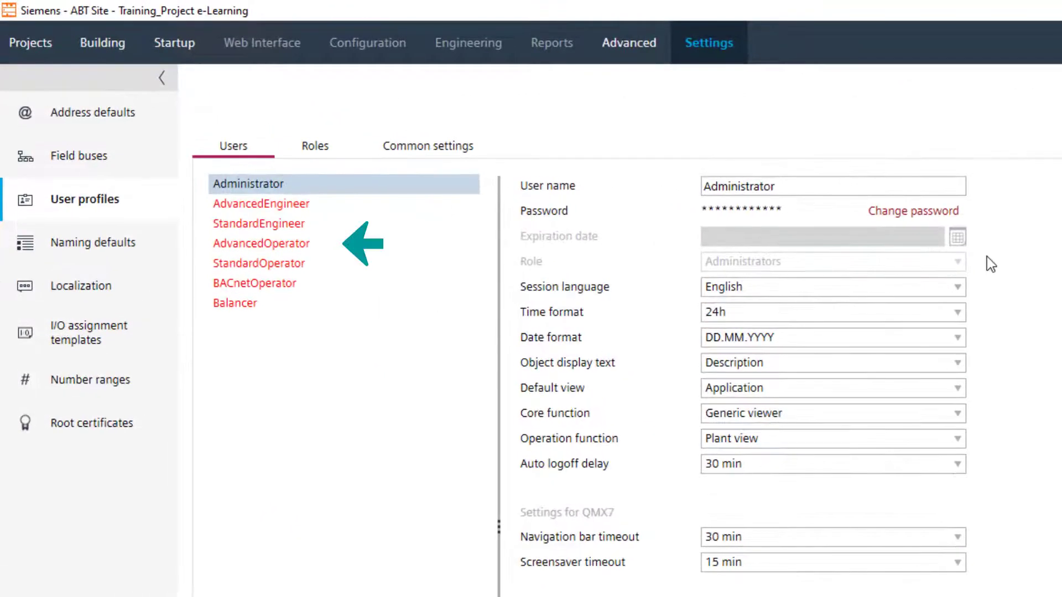
pyautogui.click(285, 207)
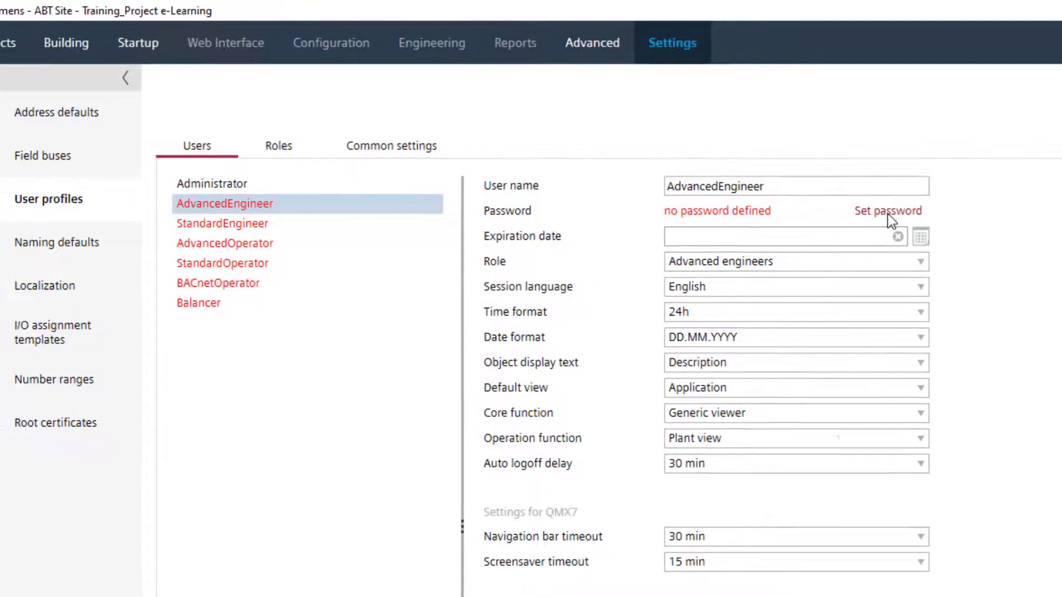
# Enter the Administrator password, then enter and confirm a new AdvancedEngineer password.
pyautogui.click(887, 214)
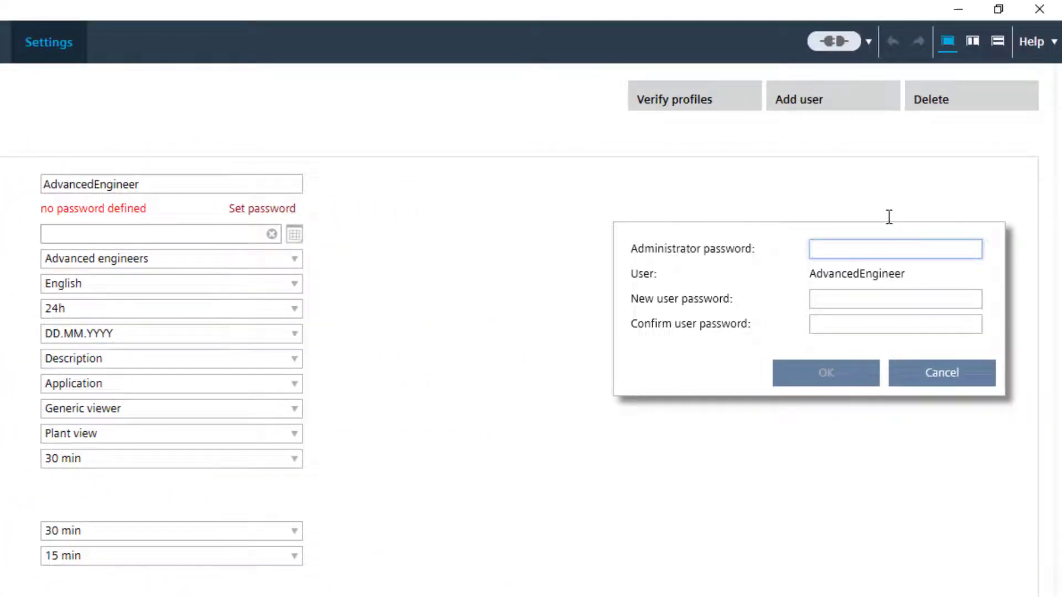
pyautogui.write('••••••••••')
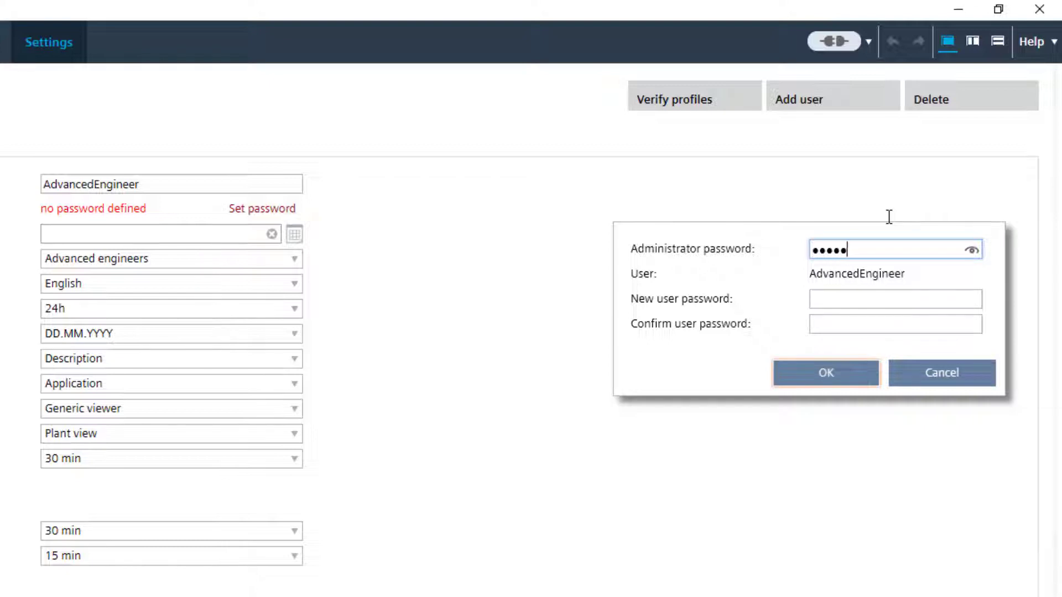
pyautogui.write('••••')
pyautogui.click(895, 303)
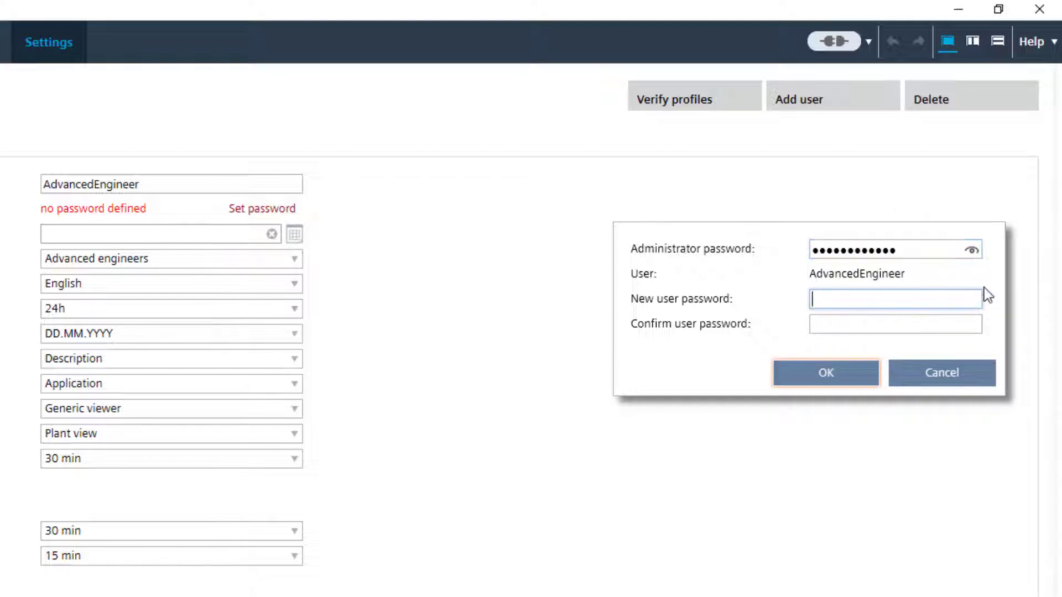
pyautogui.write('••••••••••••')
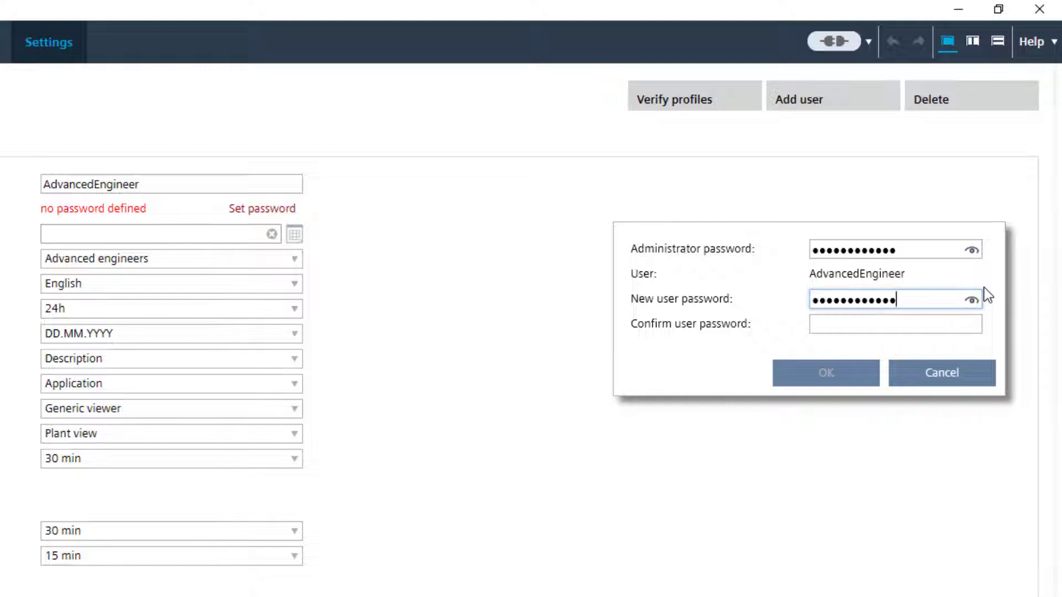
pyautogui.press('Tab')
pyautogui.write('••••••••••')
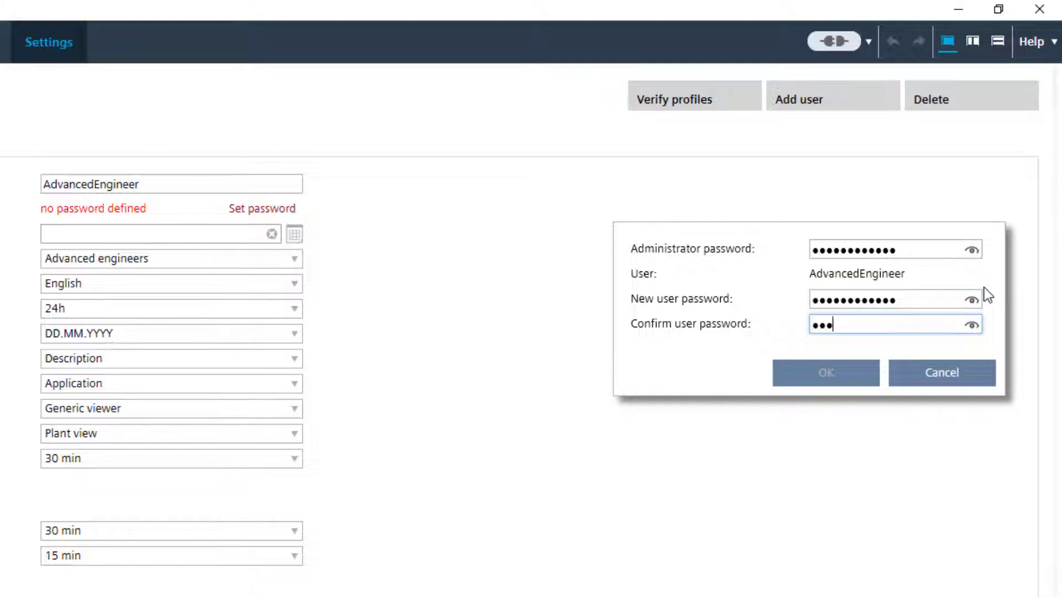
pyautogui.write('••')
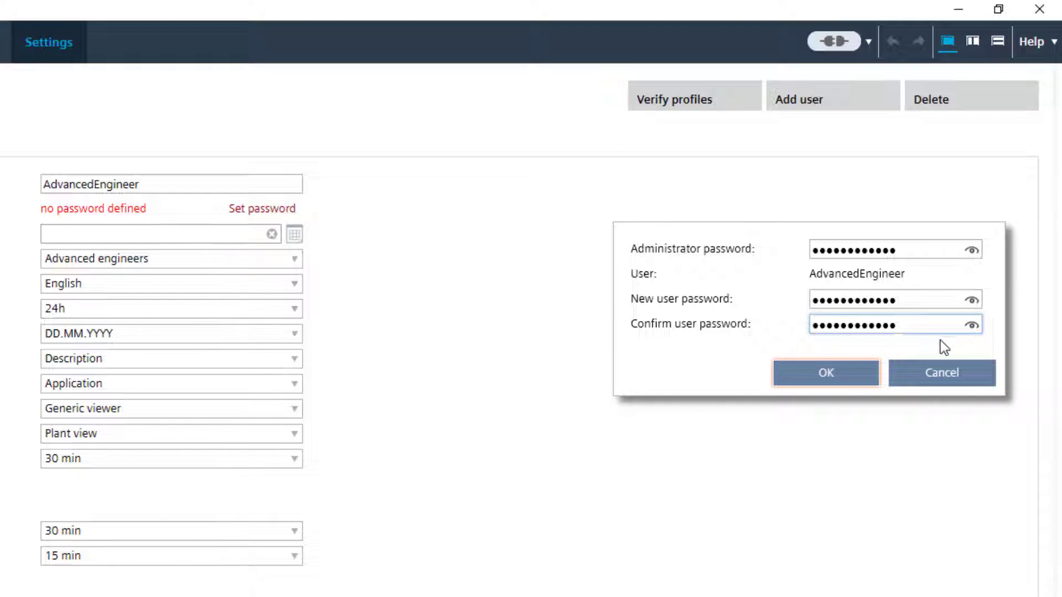
pyautogui.click(863, 373)
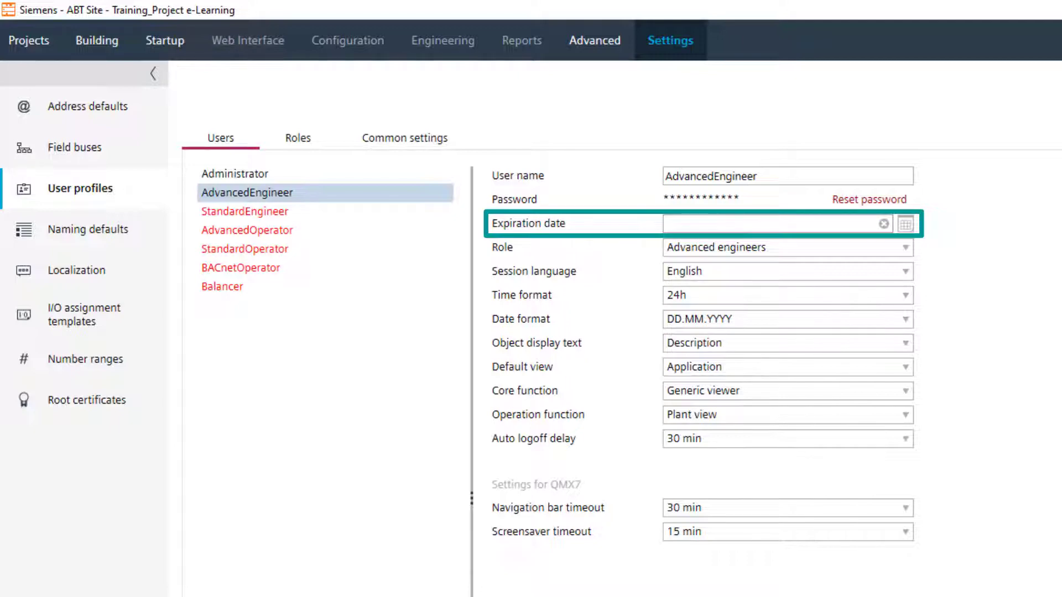
# Set AdvancedEngineer's expiration date to 11/30/2021 and keep its Advanced engineers role.
pyautogui.click(905, 223)
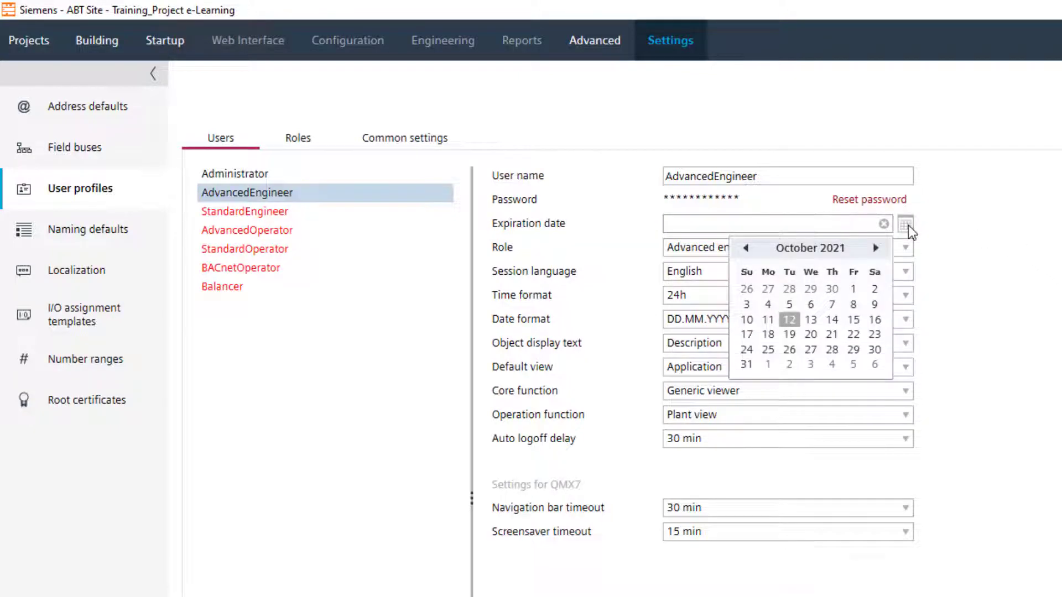
pyautogui.click(875, 247)
pyautogui.click(789, 350)
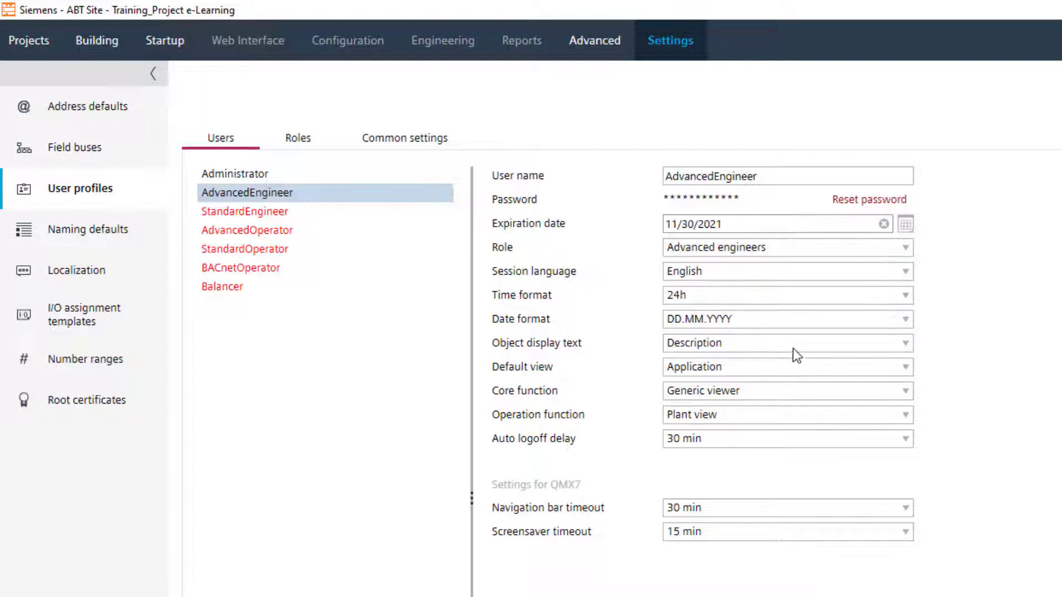
pyautogui.click(904, 248)
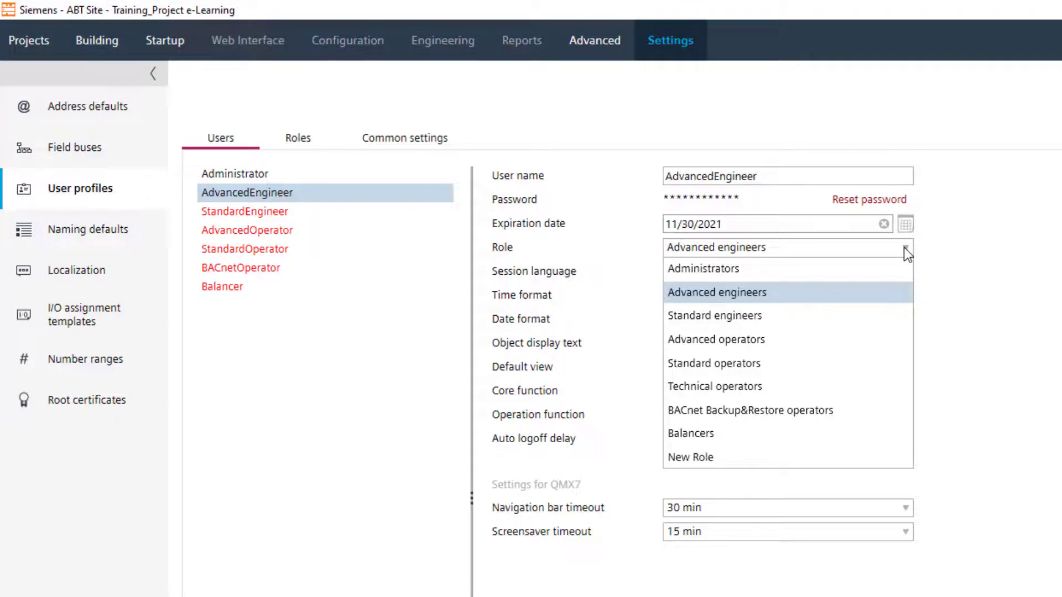
pyautogui.click(906, 251)
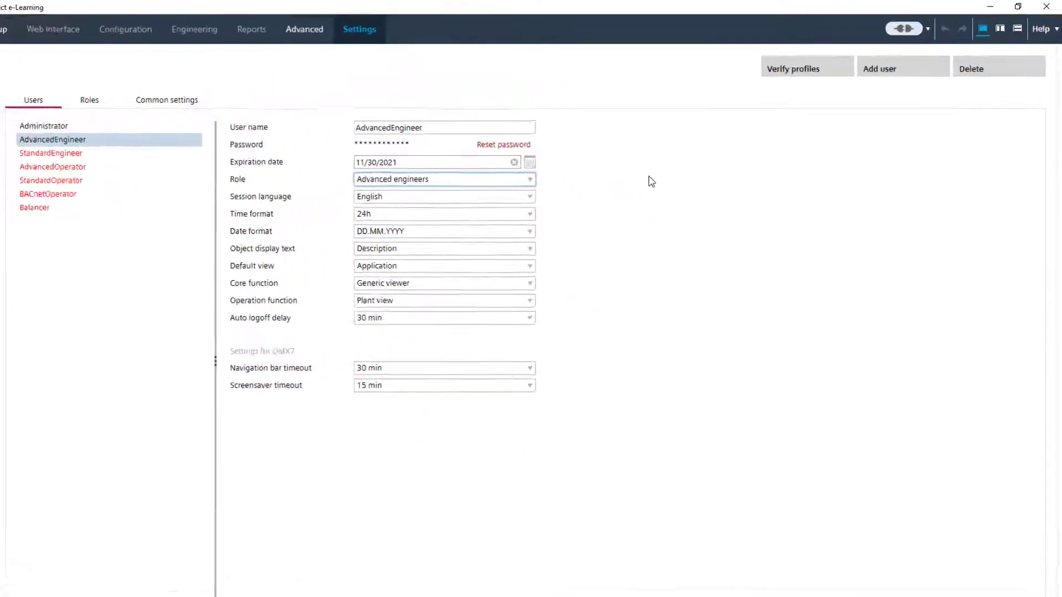
# Add a password-protected Caretaker user with settings copied from AdvancedOperator.
pyautogui.click(898, 62)
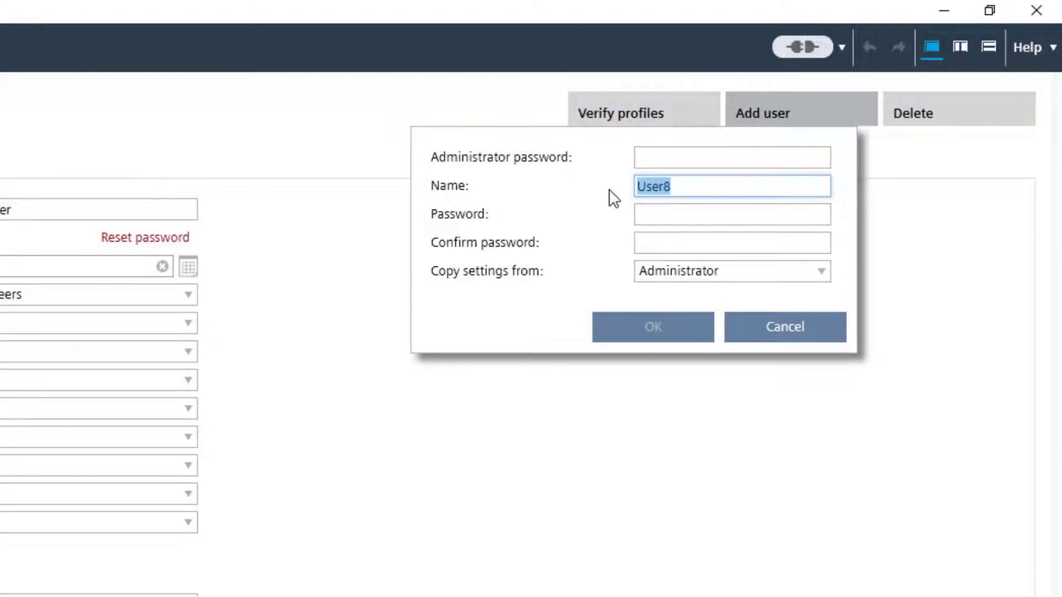
pyautogui.write('Caretaker')
pyautogui.click(652, 158)
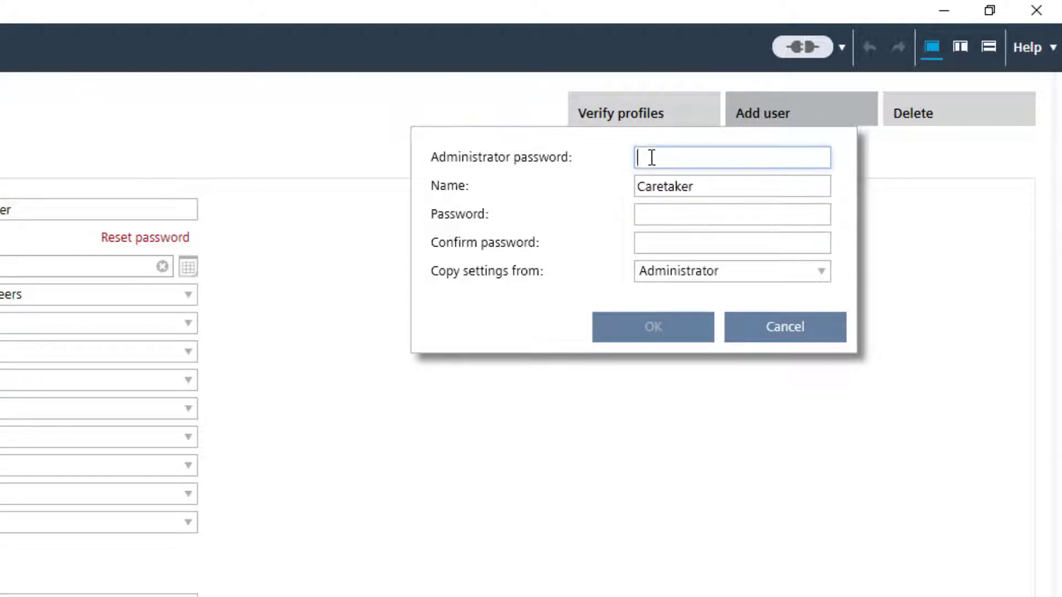
pyautogui.write('•••••••')
pyautogui.write('•••••')
pyautogui.click(687, 218)
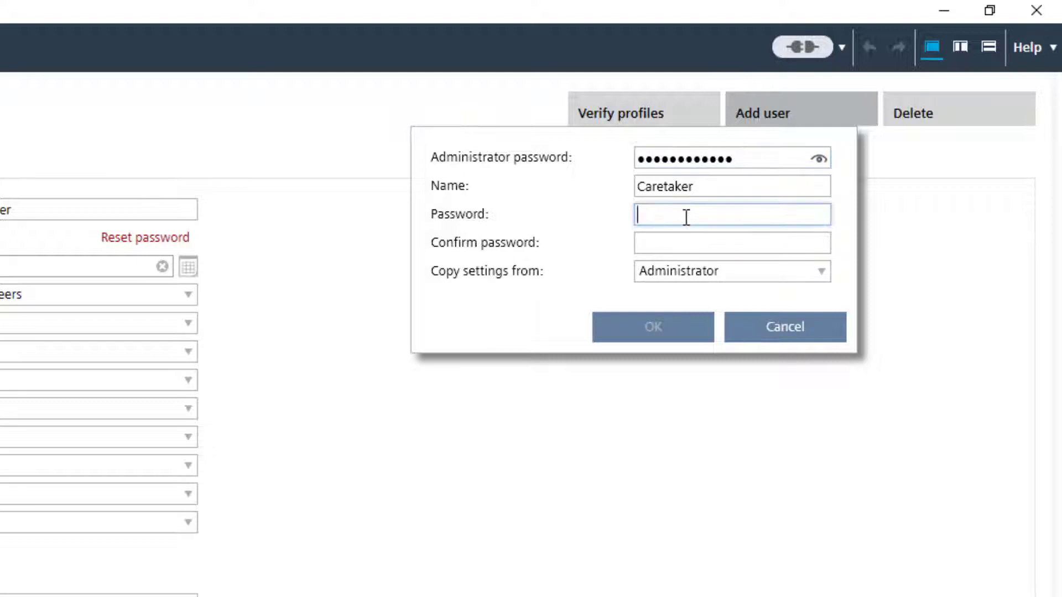
pyautogui.write('••••••••••••')
pyautogui.press('Tab')
pyautogui.write('•')
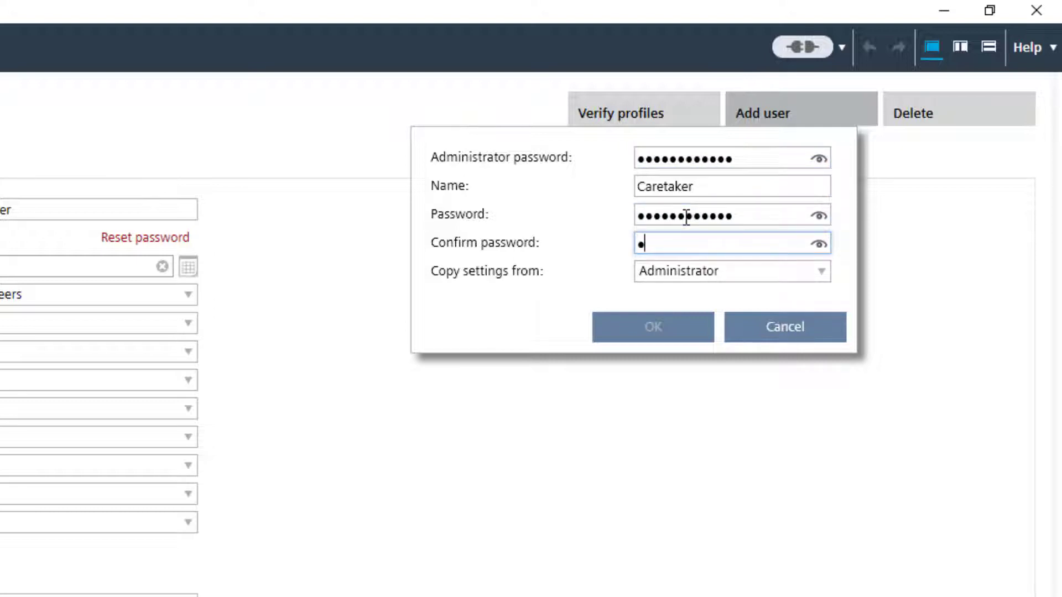
pyautogui.write('••••••••')
pyautogui.write('•••')
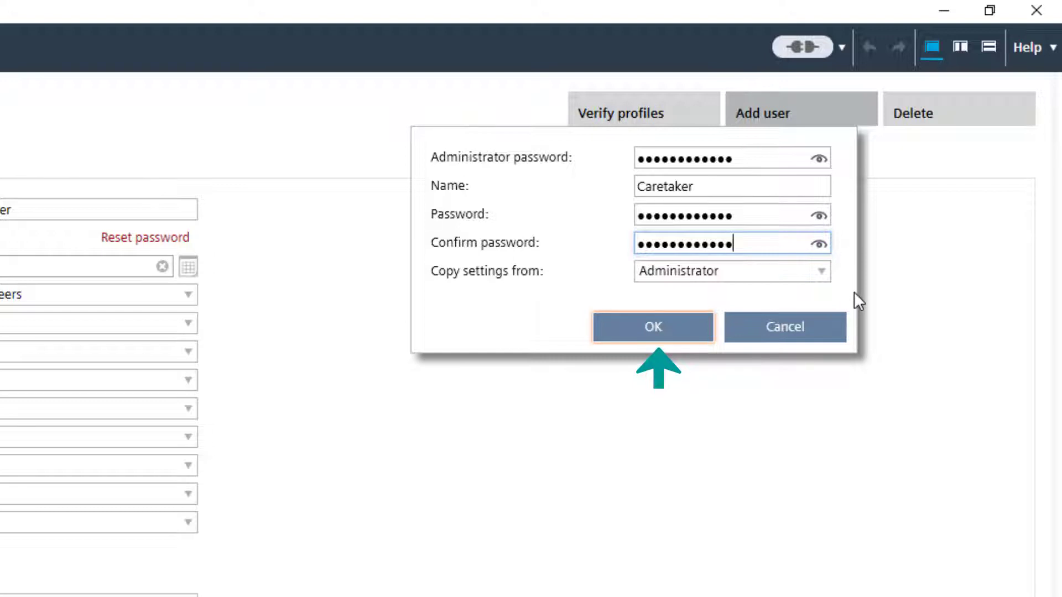
pyautogui.click(821, 275)
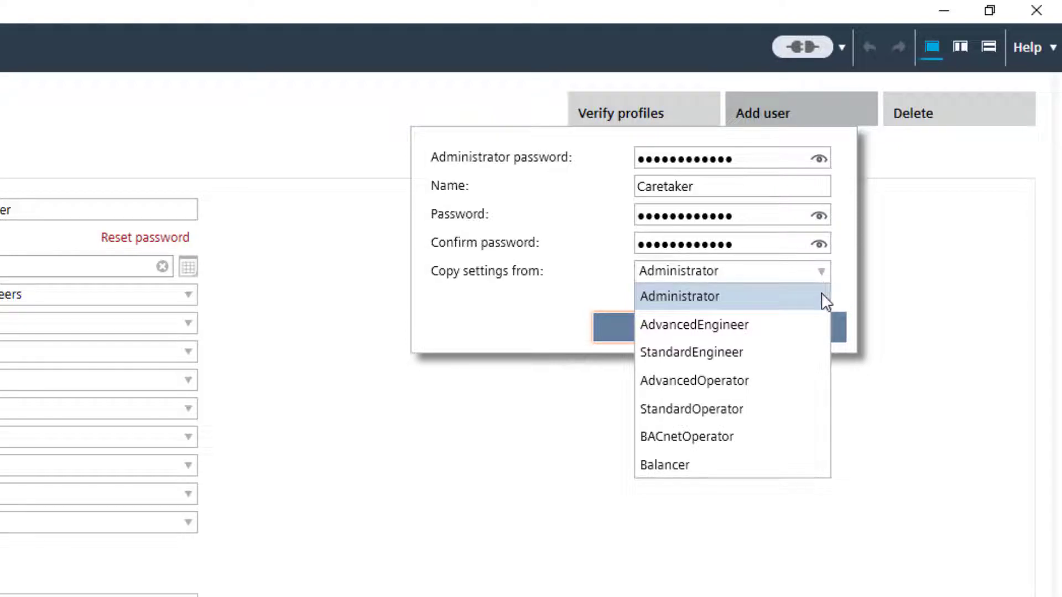
pyautogui.click(781, 381)
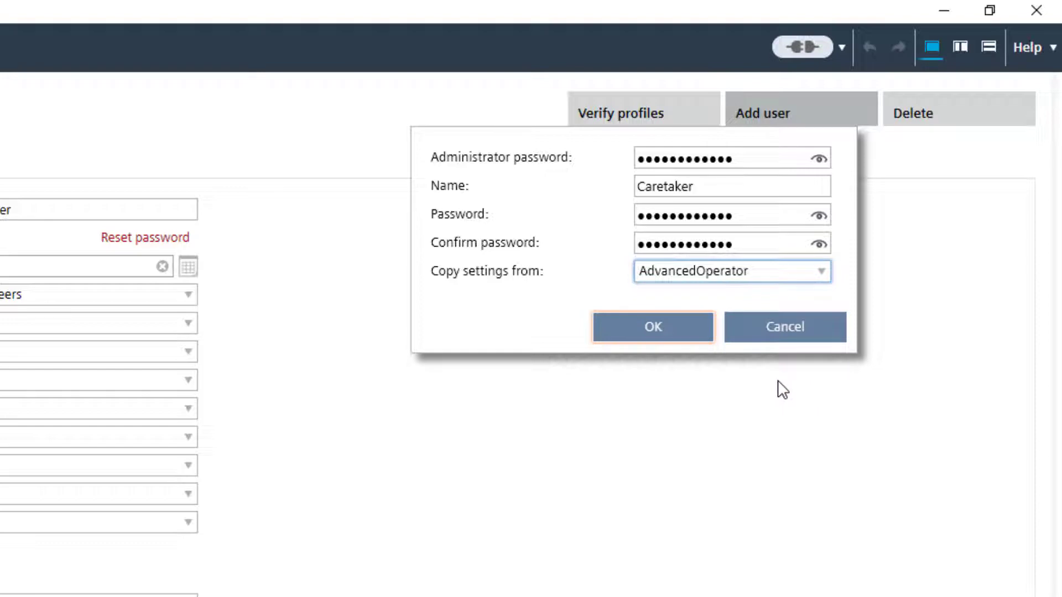
pyautogui.click(698, 327)
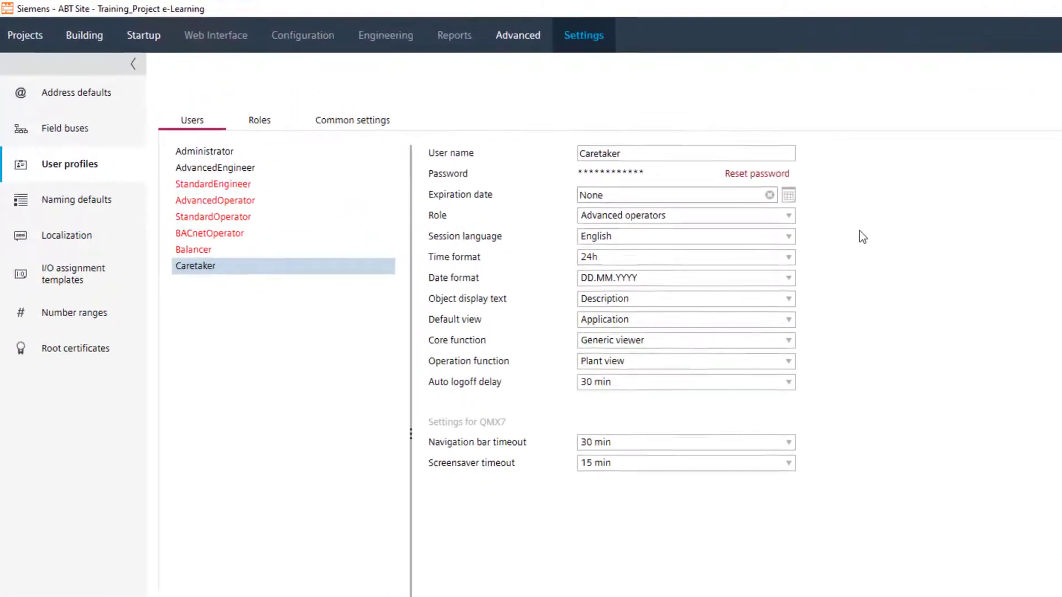
# Assign New Role to Caretaker and display New Role's access settings under Roles.
pyautogui.click(586, 160)
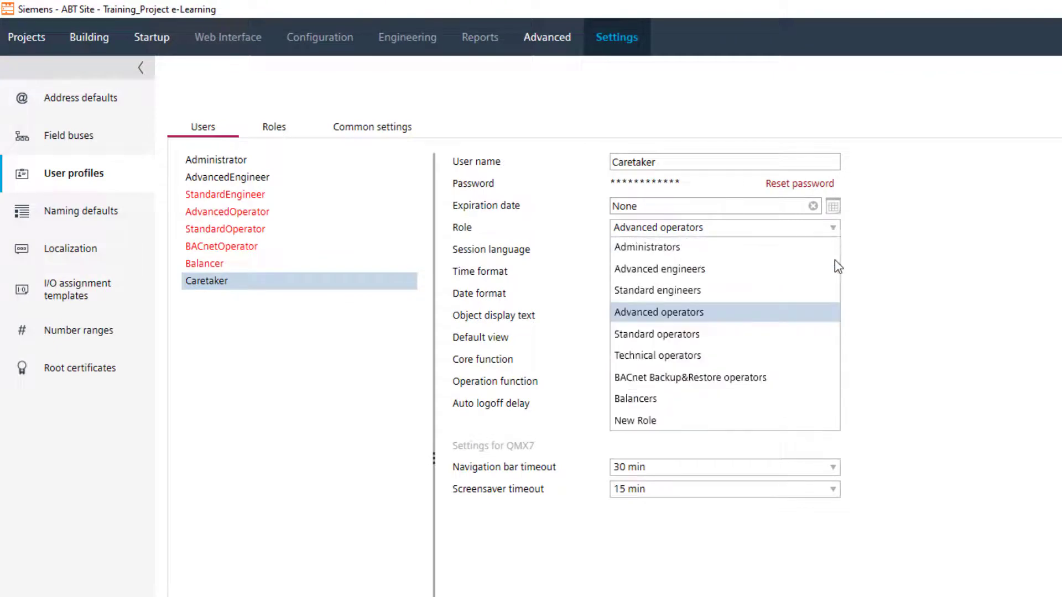
pyautogui.click(772, 421)
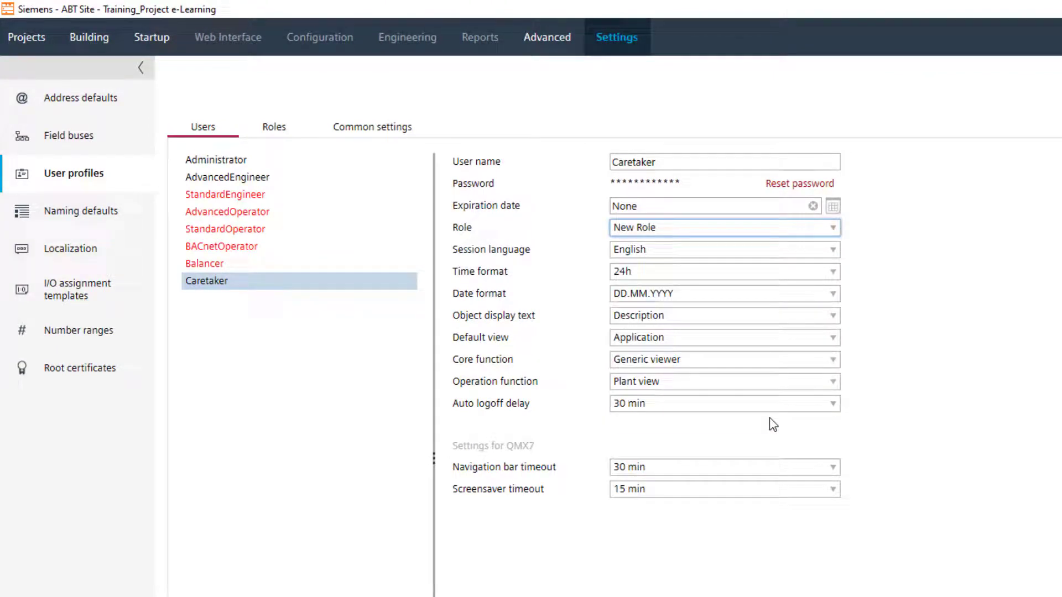
pyautogui.click(274, 126)
pyautogui.click(202, 298)
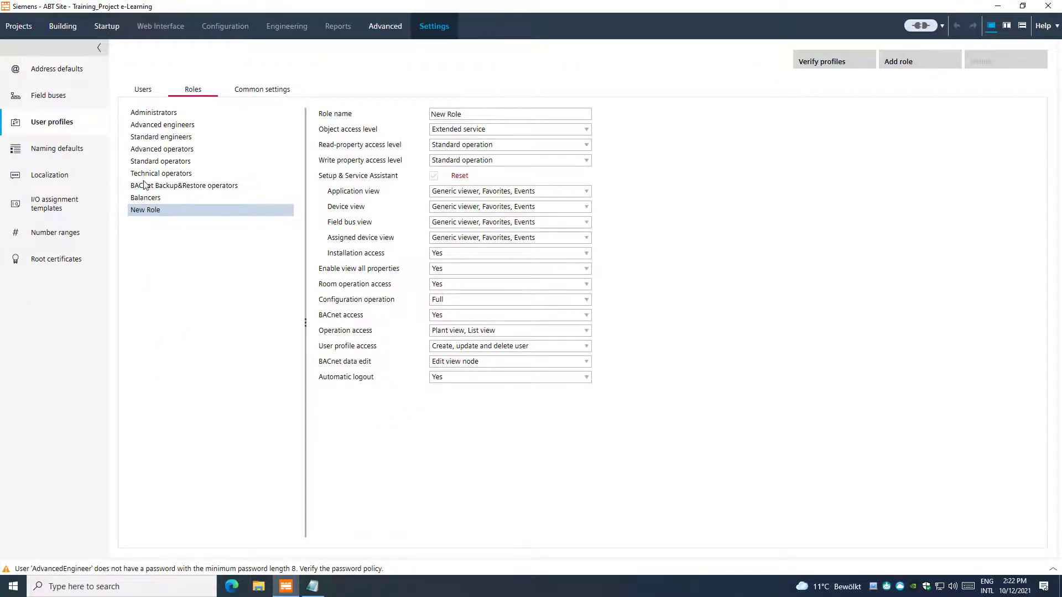
# Delete the Caretaker user from Users and New Role from Roles.
pyautogui.click(143, 89)
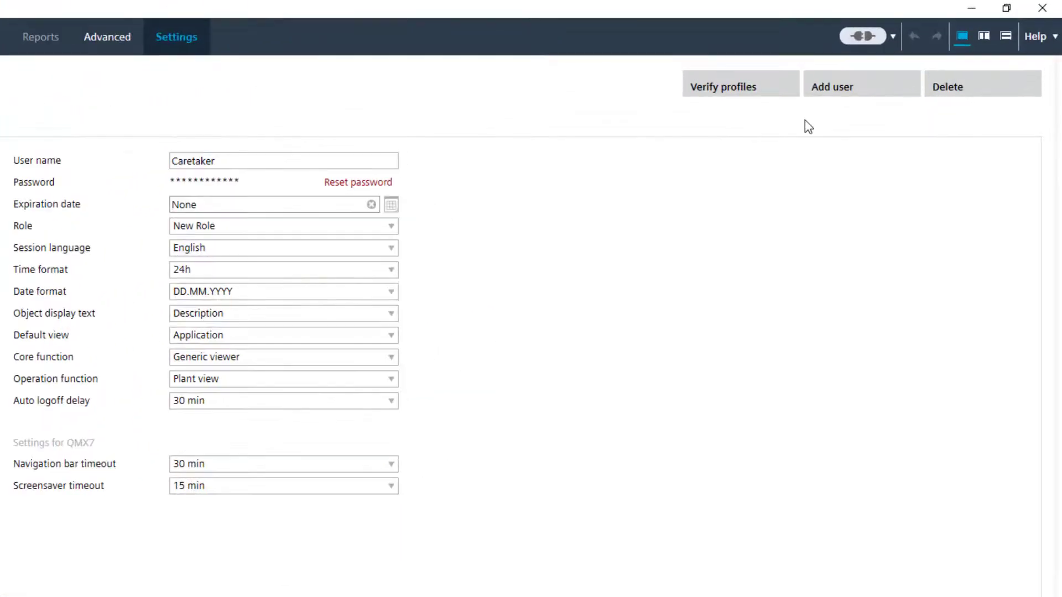
pyautogui.click(929, 120)
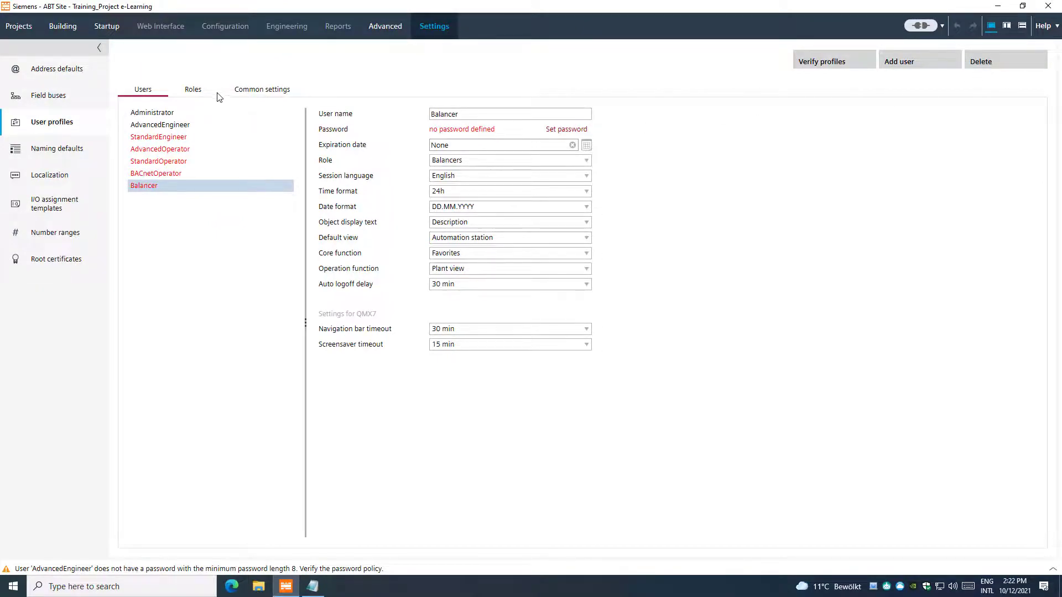
pyautogui.click(196, 89)
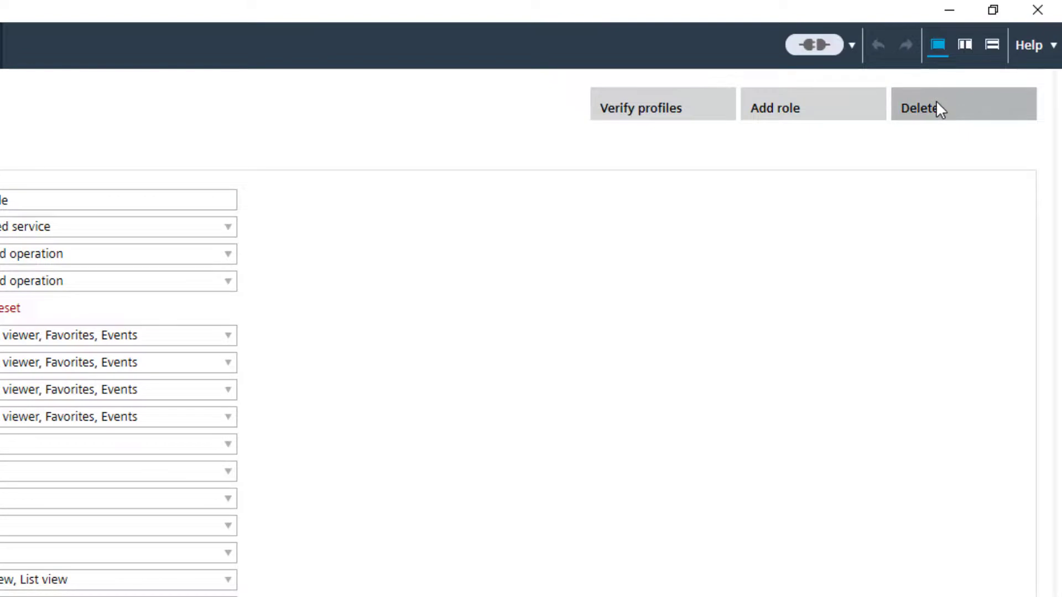
pyautogui.click(936, 101)
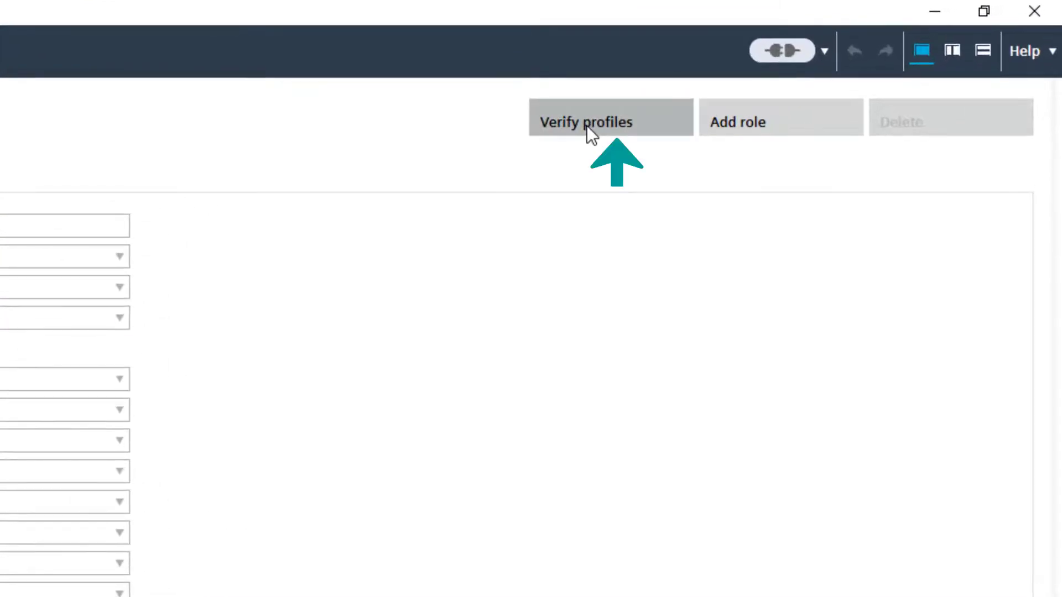
# Verify profiles, review the log of StandardEngineer's missing 8-character password, and return to Users.
pyautogui.click(590, 135)
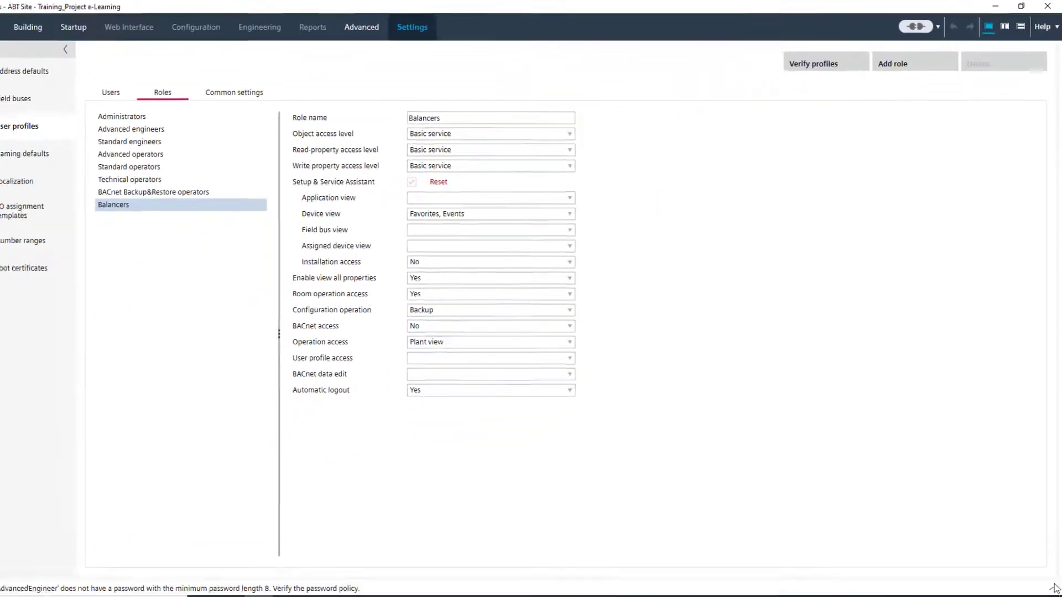
pyautogui.click(1054, 588)
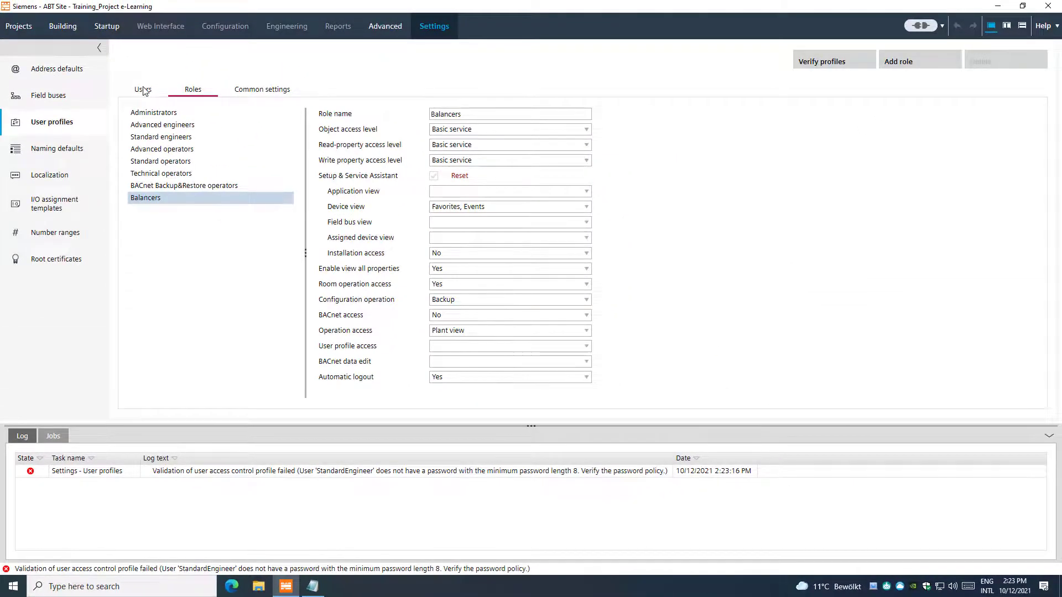
pyautogui.click(143, 88)
# Give StandardEngineer a password and re-verify the user profiles.
pyautogui.click(158, 136)
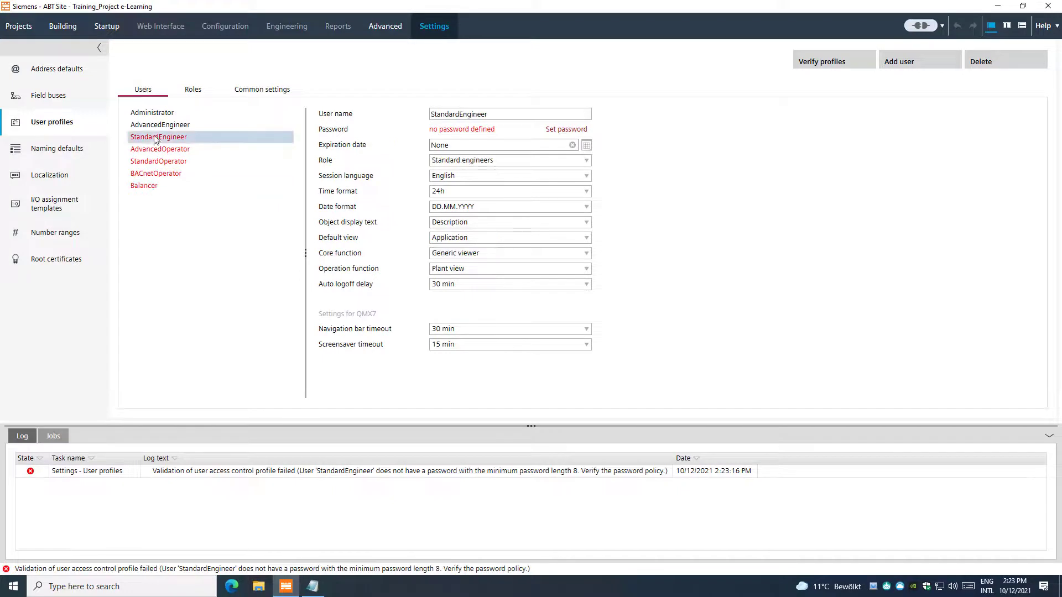
pyautogui.click(566, 129)
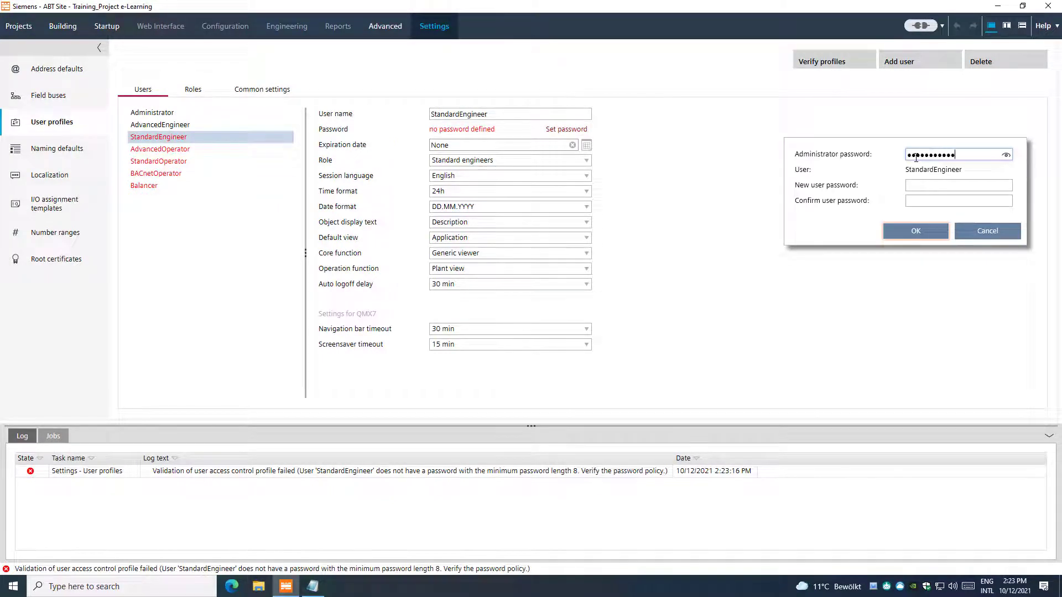
pyautogui.press('Tab')
pyautogui.press('Tab')
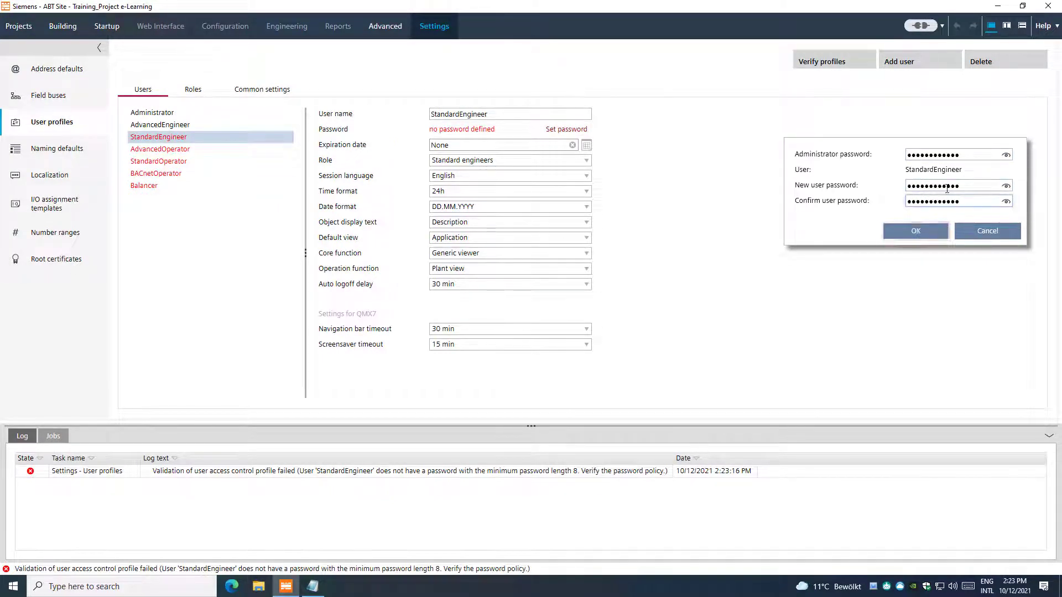
pyautogui.click(916, 231)
pyautogui.click(821, 62)
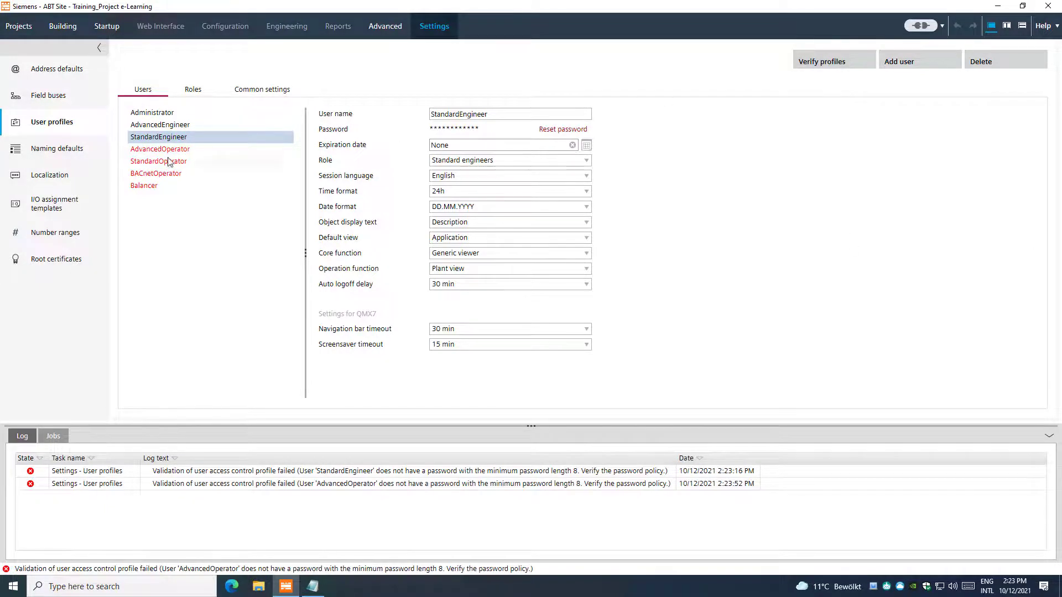
# Check the AdvancedOperator log error and begin setting AdvancedOperator's password.
pyautogui.click(515, 483)
pyautogui.rightClick(515, 484)
pyautogui.press('Escape')
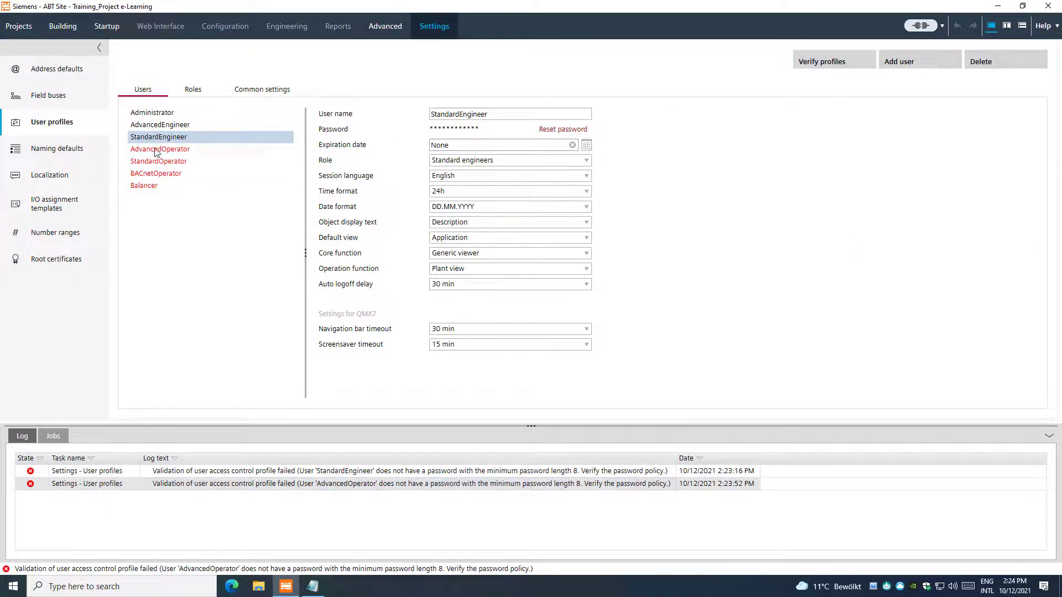
pyautogui.click(161, 149)
pyautogui.click(566, 130)
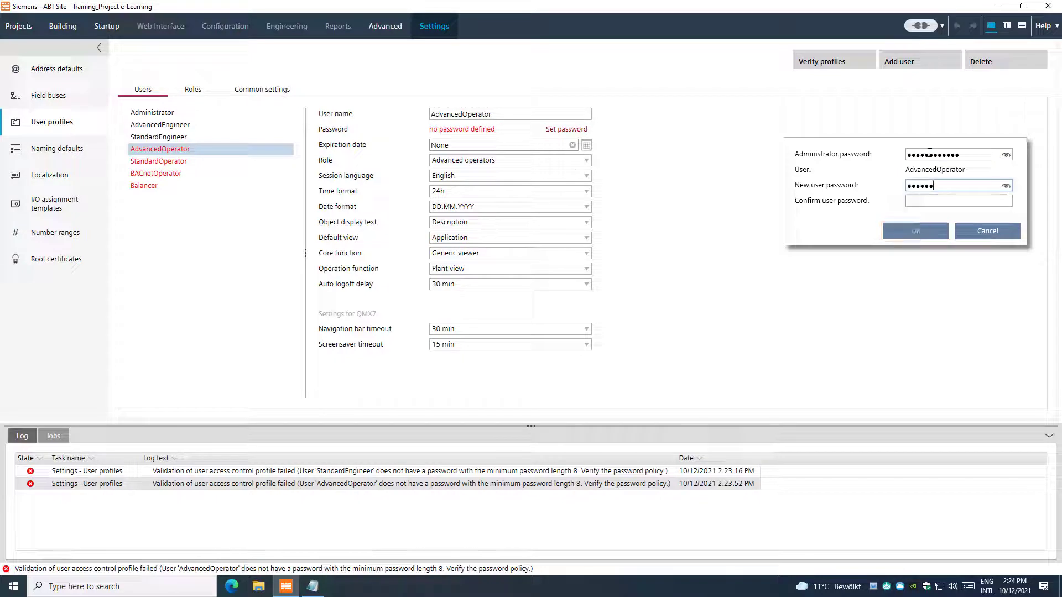